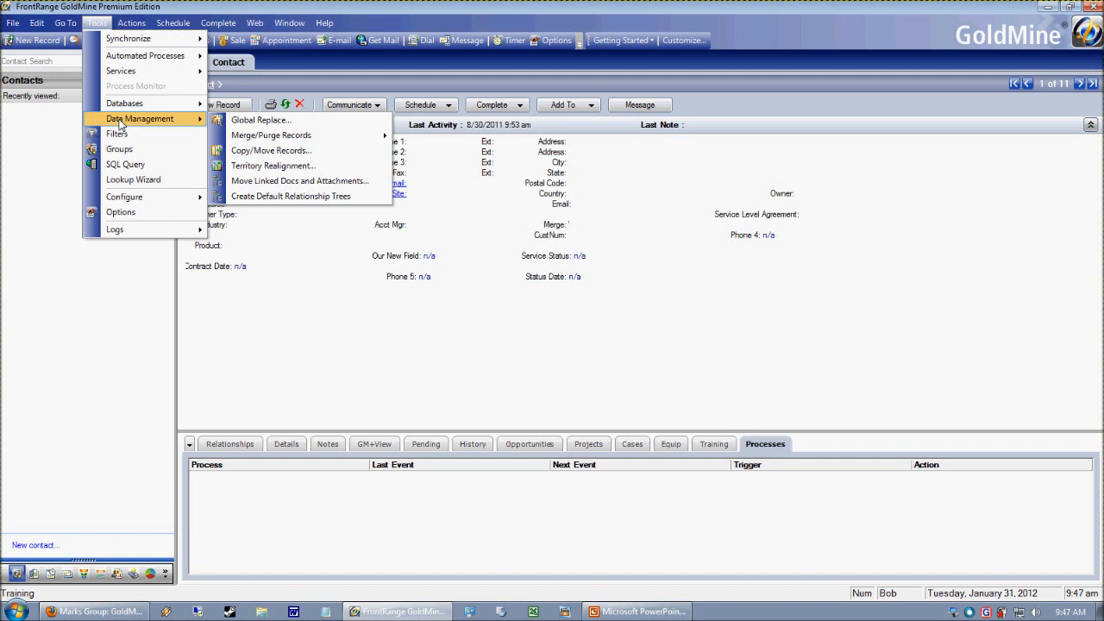
- Switch users and log in with the administrator account that has master rights
click(225, 310)
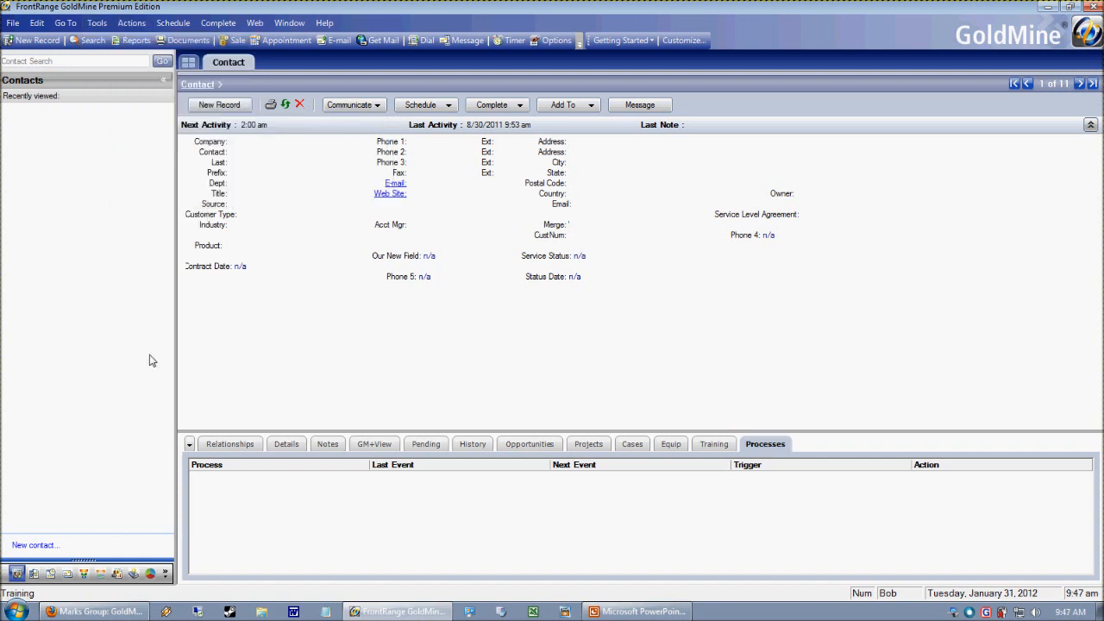
click(13, 22)
click(118, 74)
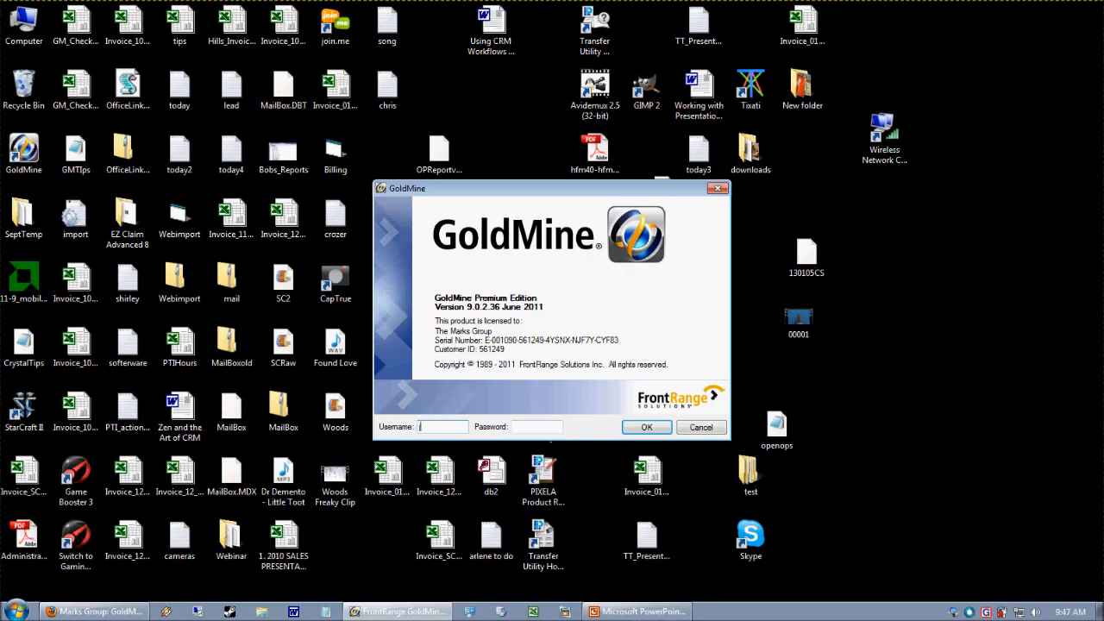
key(Tab)
key(Return)
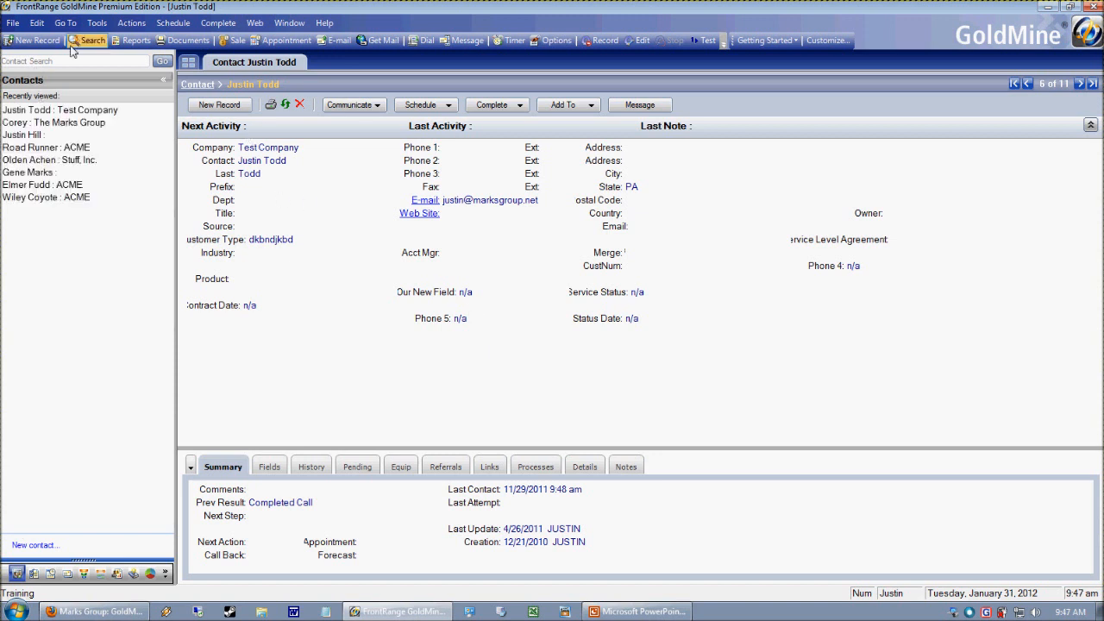
- Open the Users' Master File and display the properties of the user listed between CONF1 and AUTO
click(97, 22)
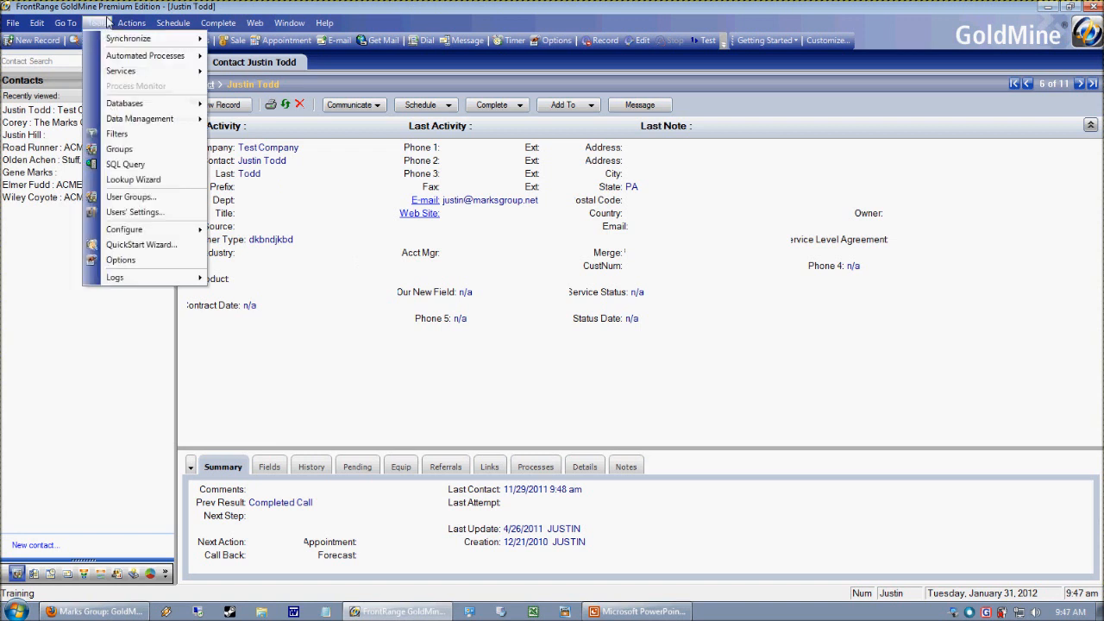
click(182, 215)
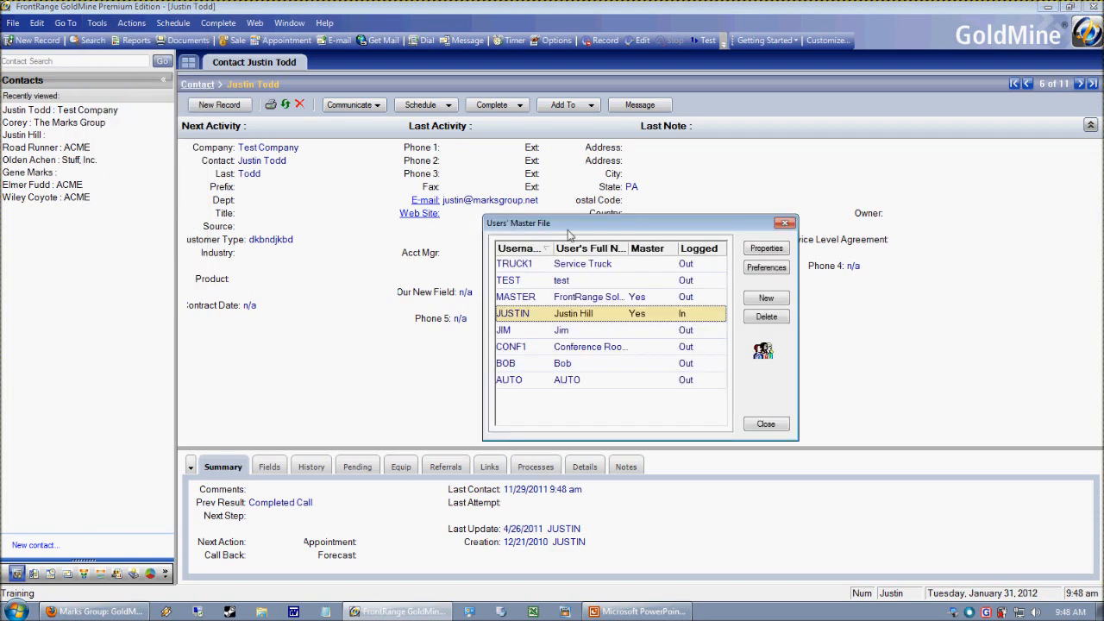
click(432, 259)
click(417, 294)
click(403, 310)
click(402, 327)
drag(465, 184, 481, 171)
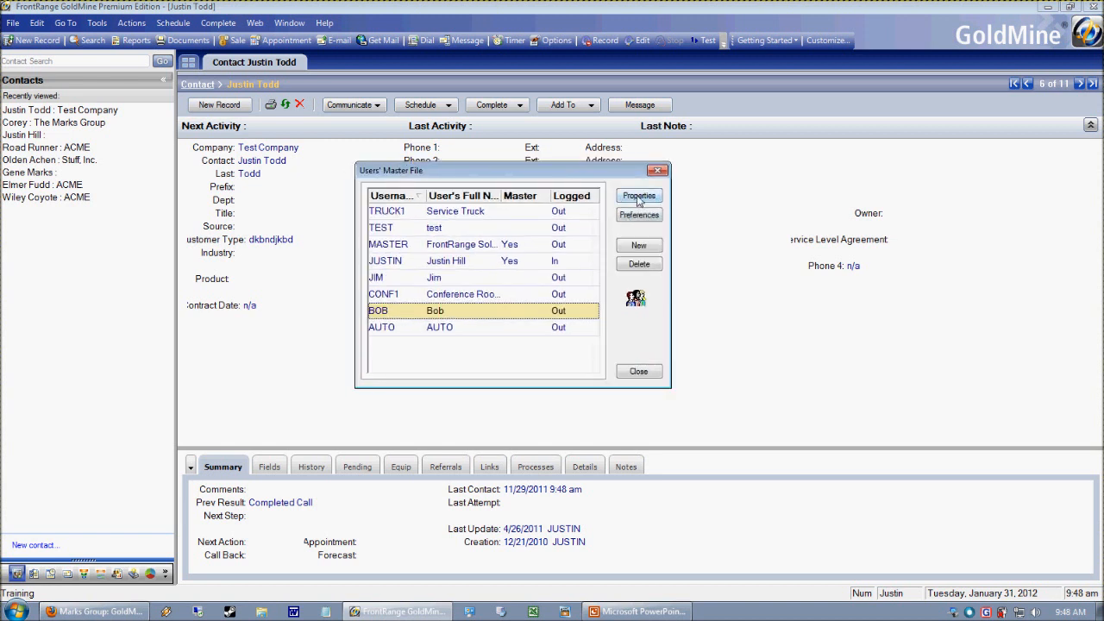
click(549, 332)
click(484, 310)
click(639, 197)
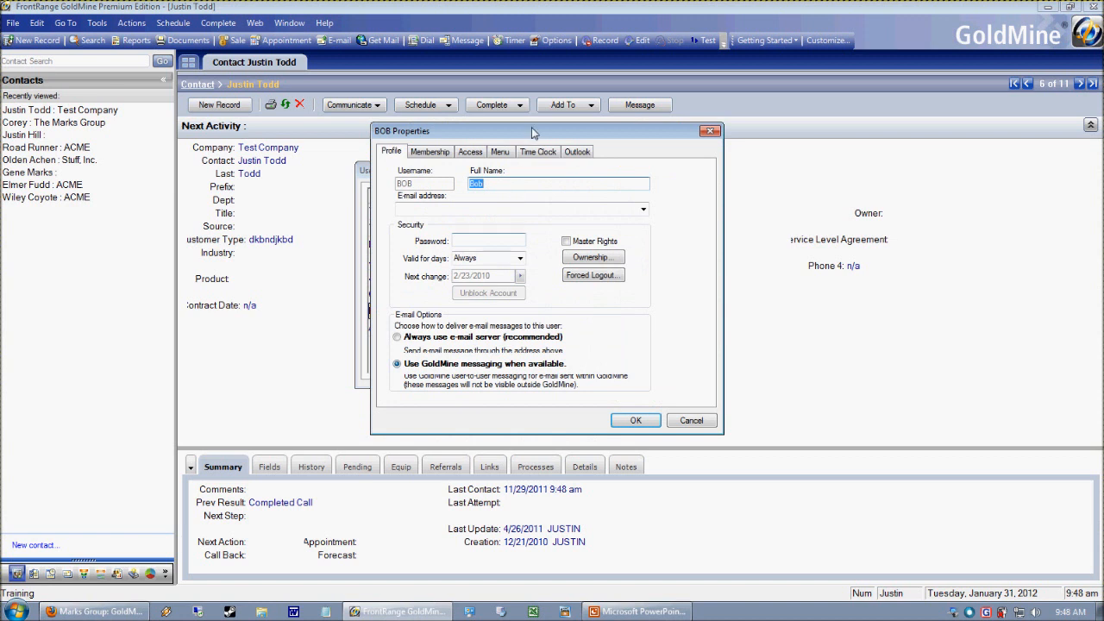
drag(533, 133, 511, 127)
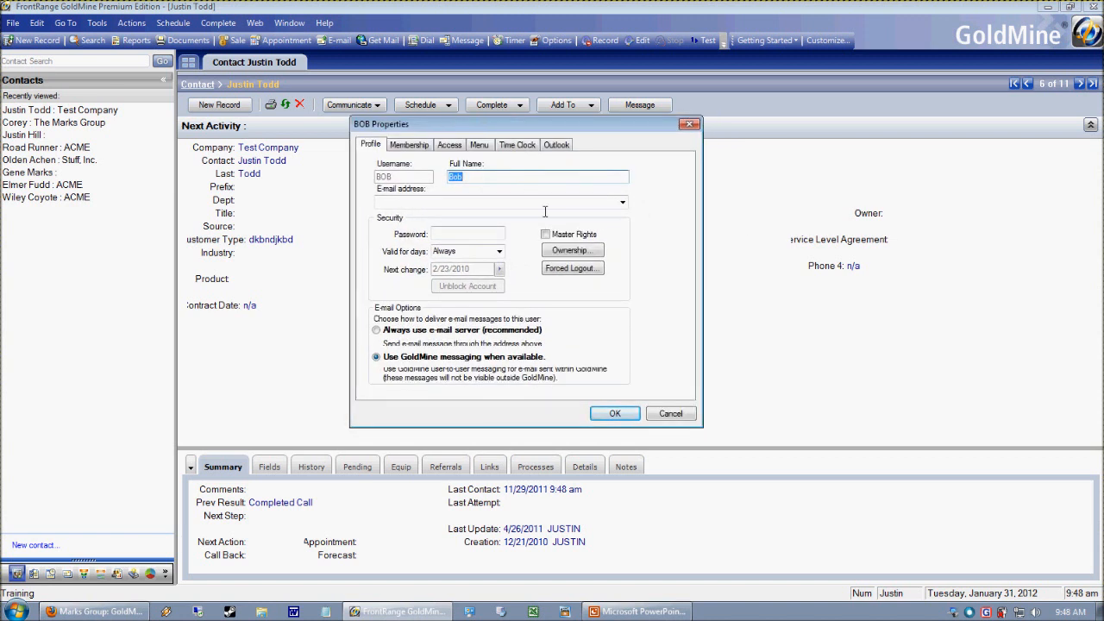
- Show this user's available menu items and expand the File, Edit, Go To and Tools branches
click(486, 147)
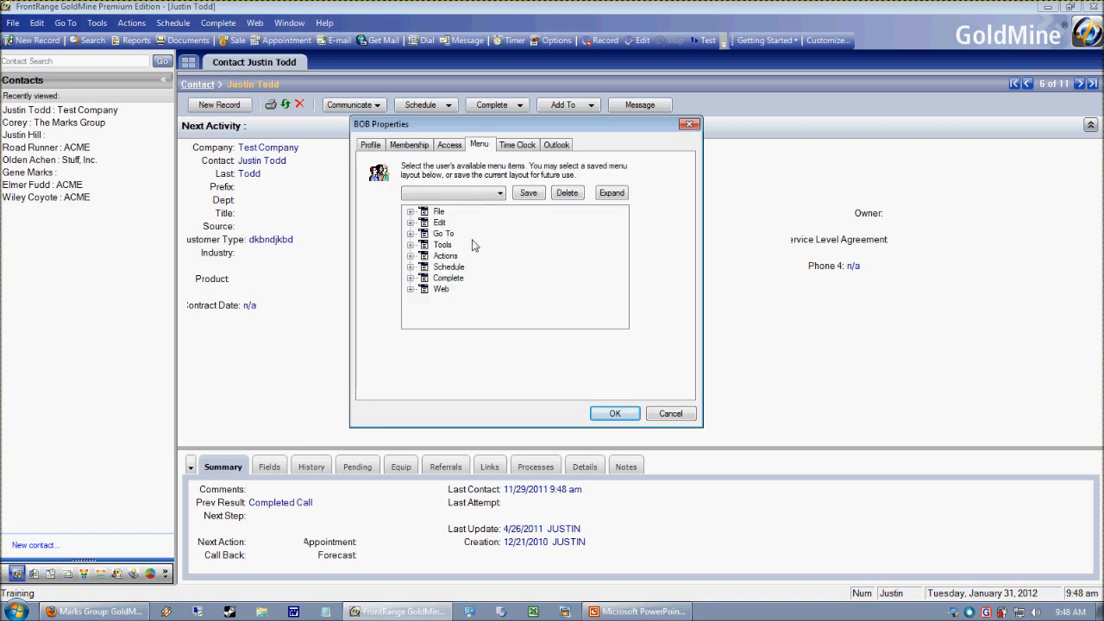
click(411, 213)
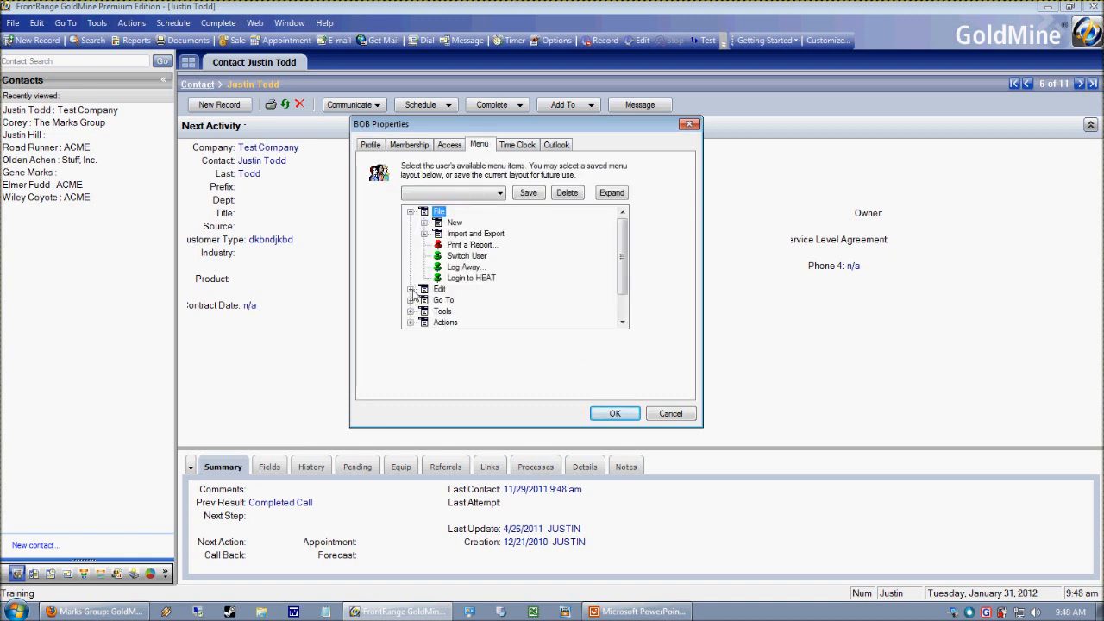
click(410, 289)
scroll(395, 288, down, 2)
click(412, 267)
drag(626, 276, 624, 313)
click(411, 279)
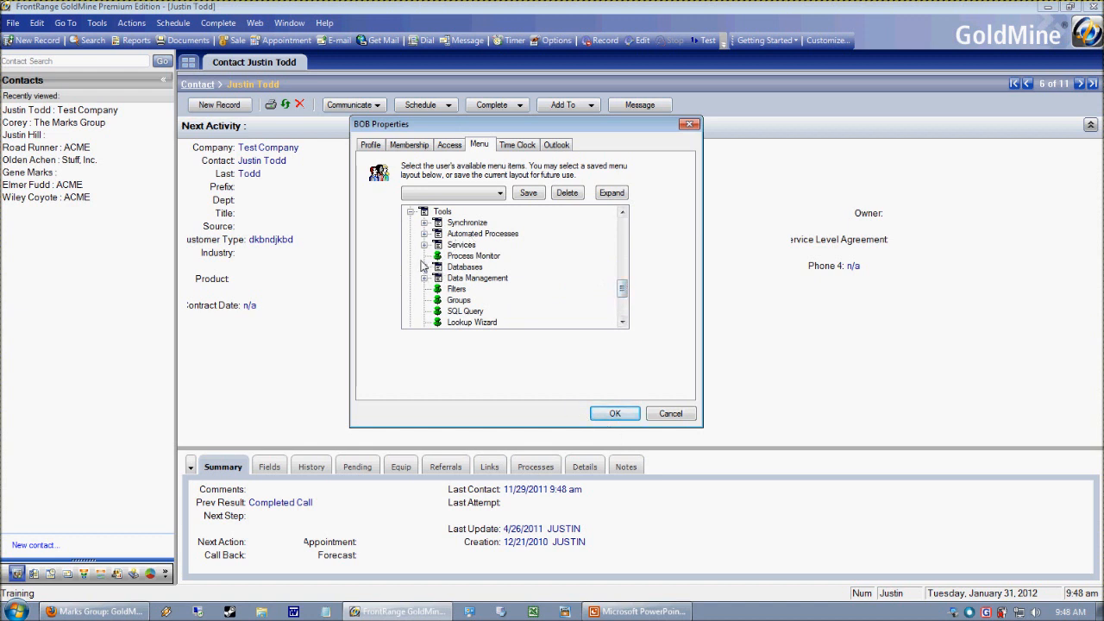
click(437, 291)
click(437, 300)
- Disable the New, Open, Maintain, Back-Up and Restore Database items and Alias Manager under Tools > Databases
click(423, 268)
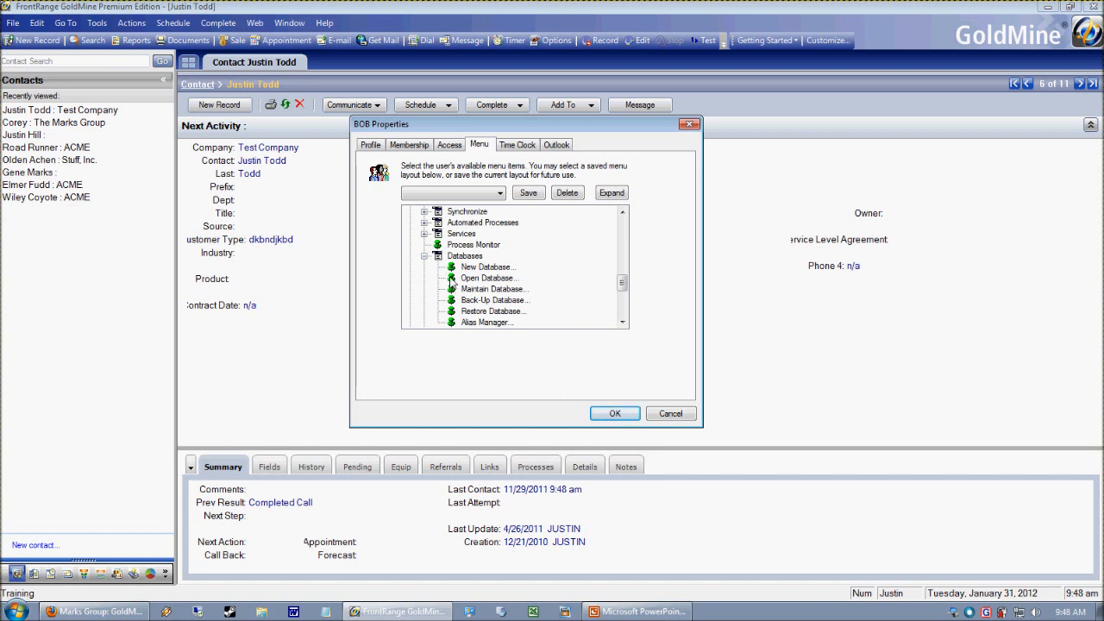
click(451, 278)
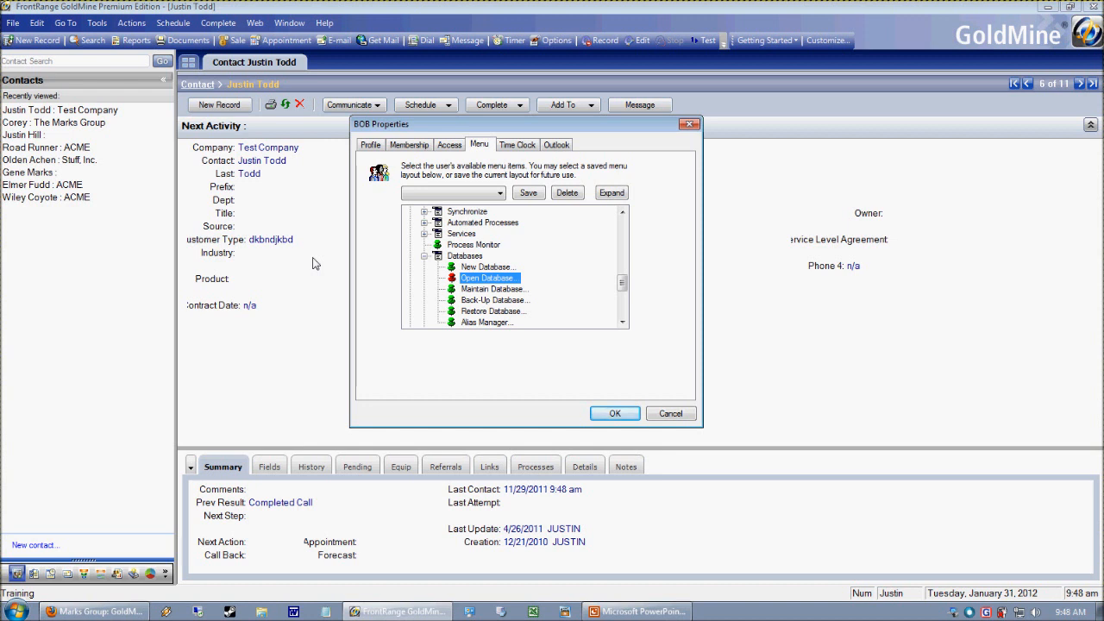
click(451, 267)
click(451, 289)
click(451, 300)
click(451, 311)
click(451, 321)
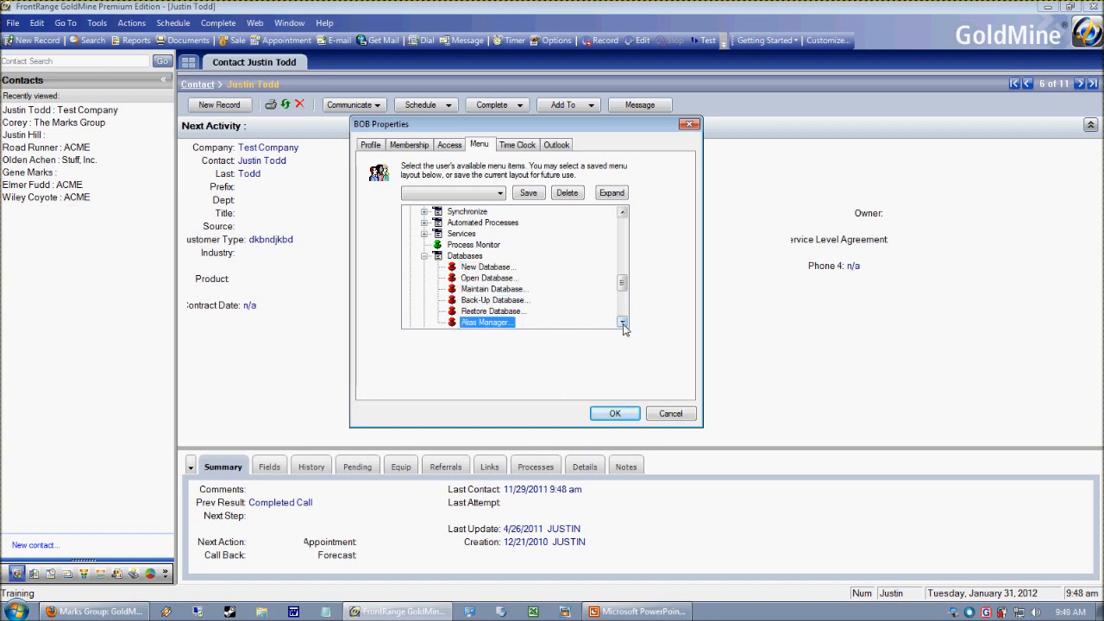
- Under Data Management, disable Global Replace and the Merge/Purge Records Wizard, Merge Opened Records and Merge Tagged Records items
click(622, 322)
scroll(442, 302, down, 2)
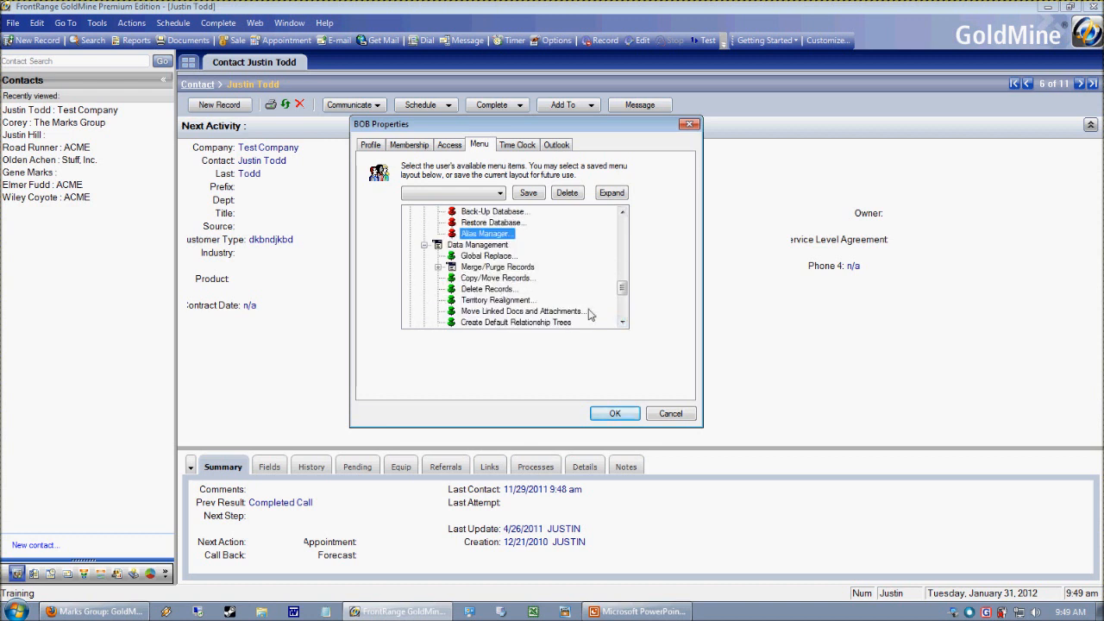
click(452, 257)
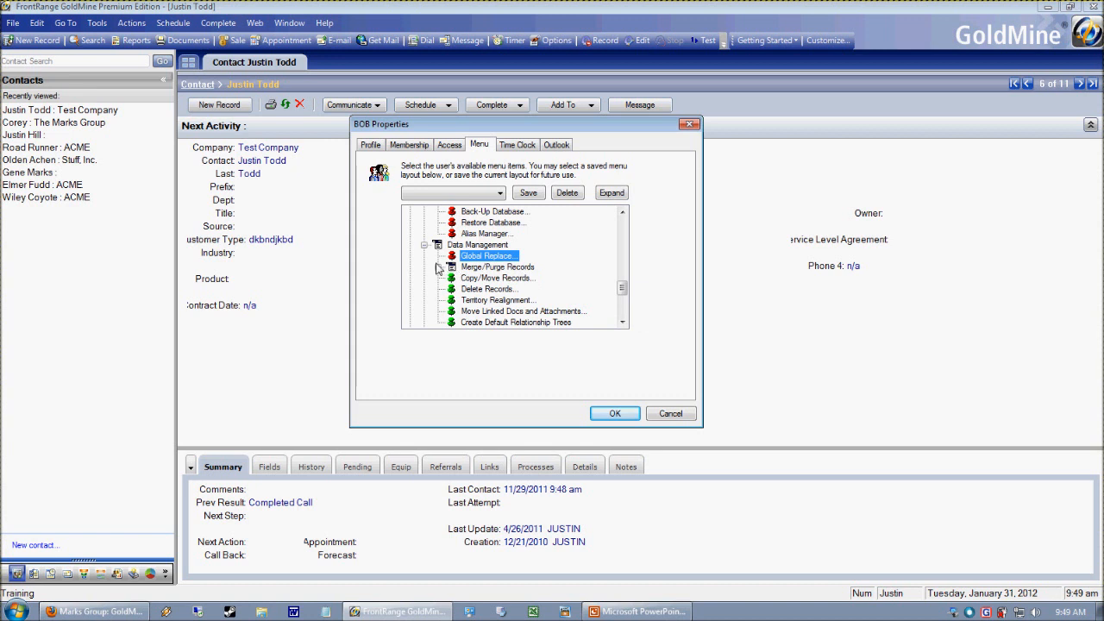
click(437, 268)
click(466, 278)
click(466, 289)
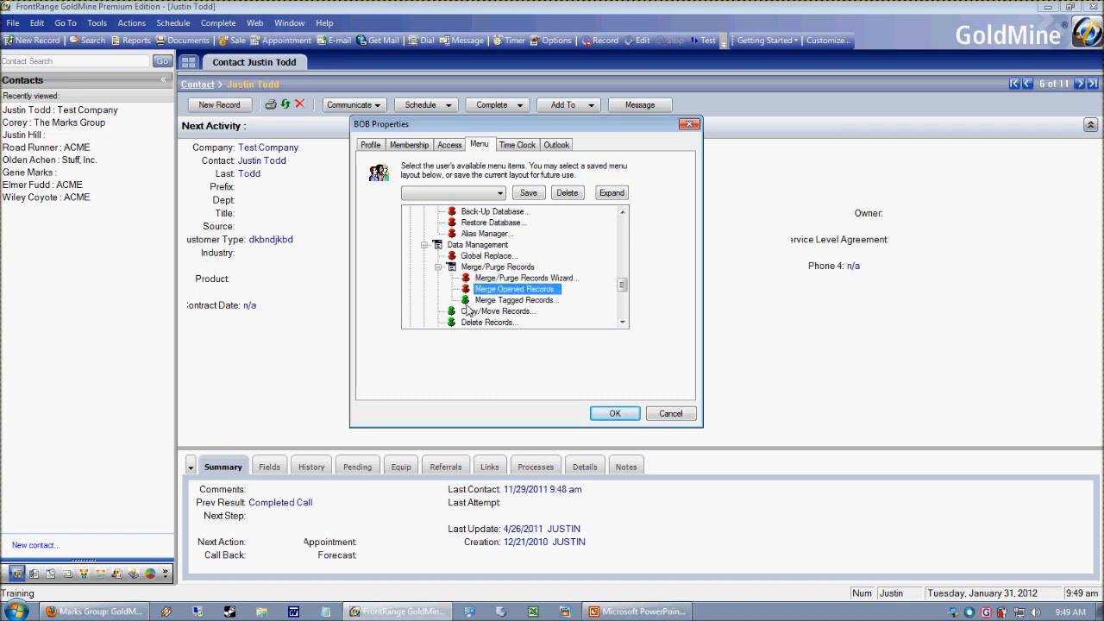
click(466, 300)
click(438, 268)
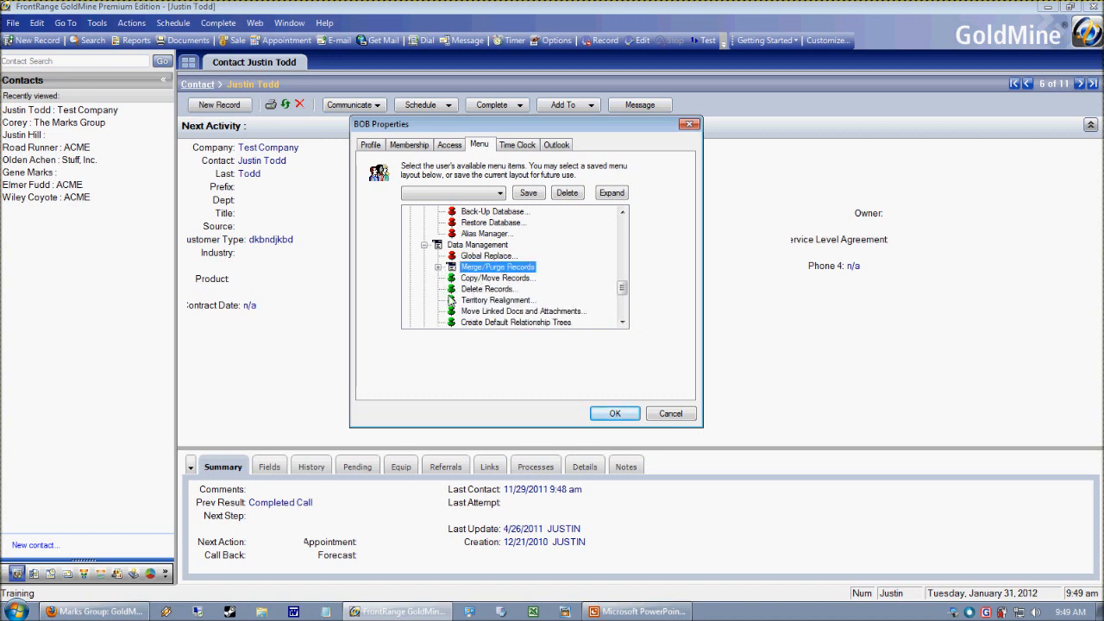
- Disable Delete Records, Territory Realignment, Move Linked Docs and Attachments, and Create Default Relationship Trees under Data Management
click(473, 290)
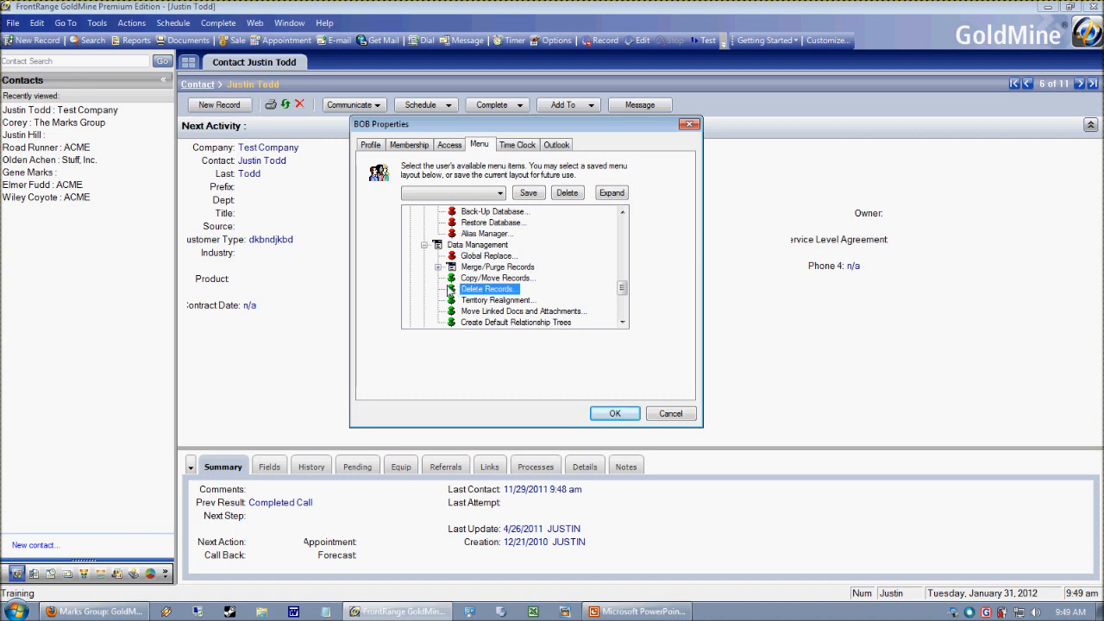
click(449, 291)
click(450, 300)
click(450, 311)
click(451, 322)
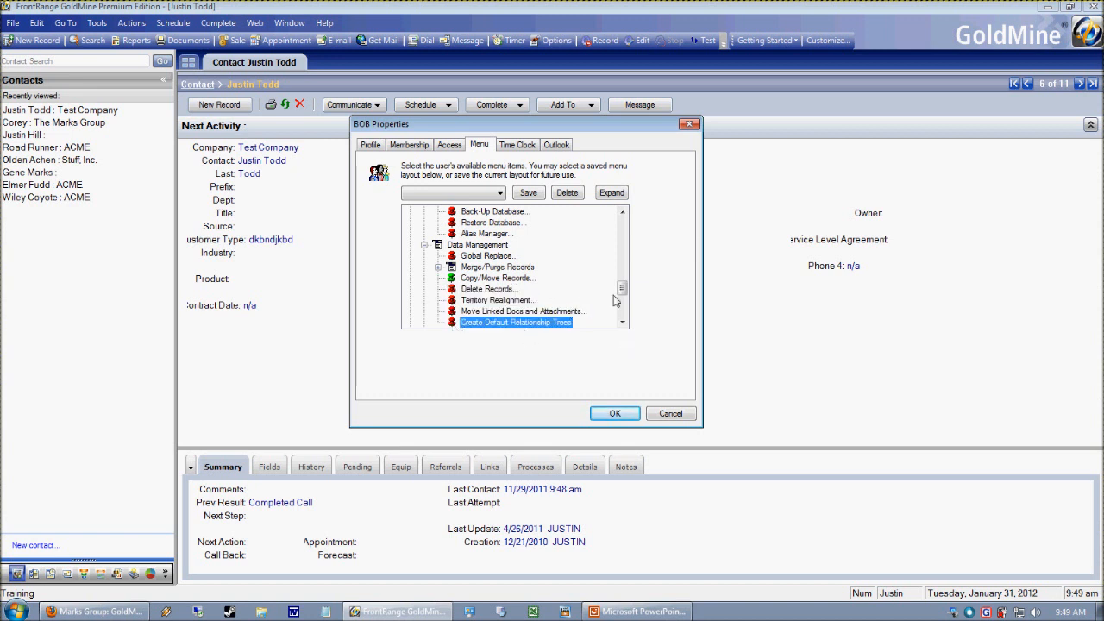
- Disable all eight Synchronize items under Tools, from One-button Sync with GoldSync Server to Synchronize with Pocket PC
drag(627, 290, 627, 306)
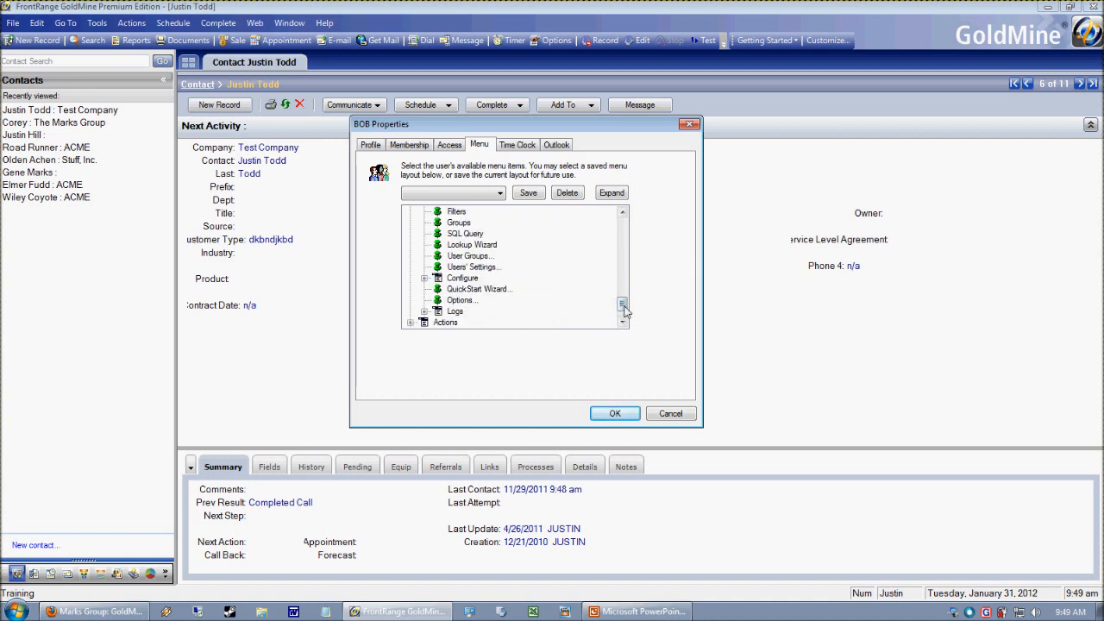
drag(624, 308, 621, 280)
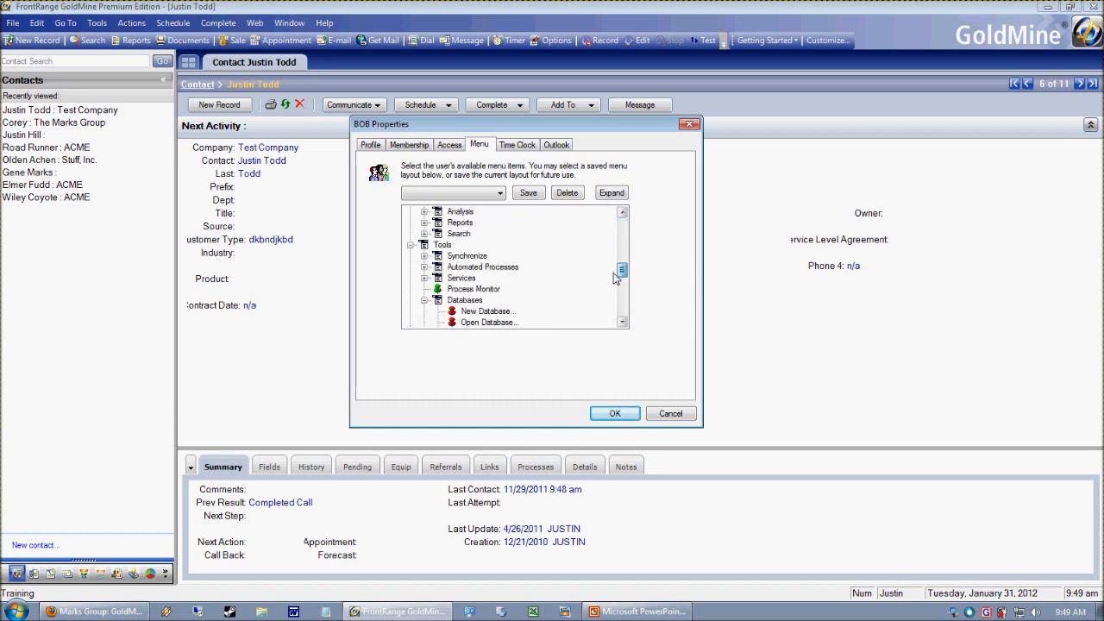
click(423, 256)
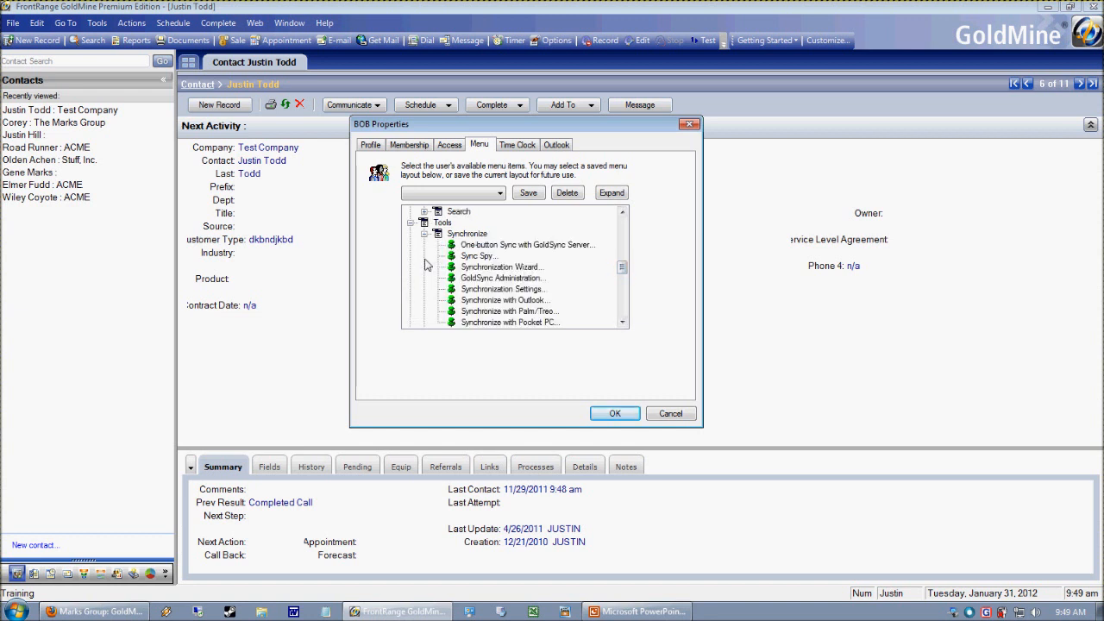
click(451, 245)
click(451, 268)
click(452, 256)
click(452, 278)
click(452, 289)
click(452, 301)
click(452, 311)
click(453, 322)
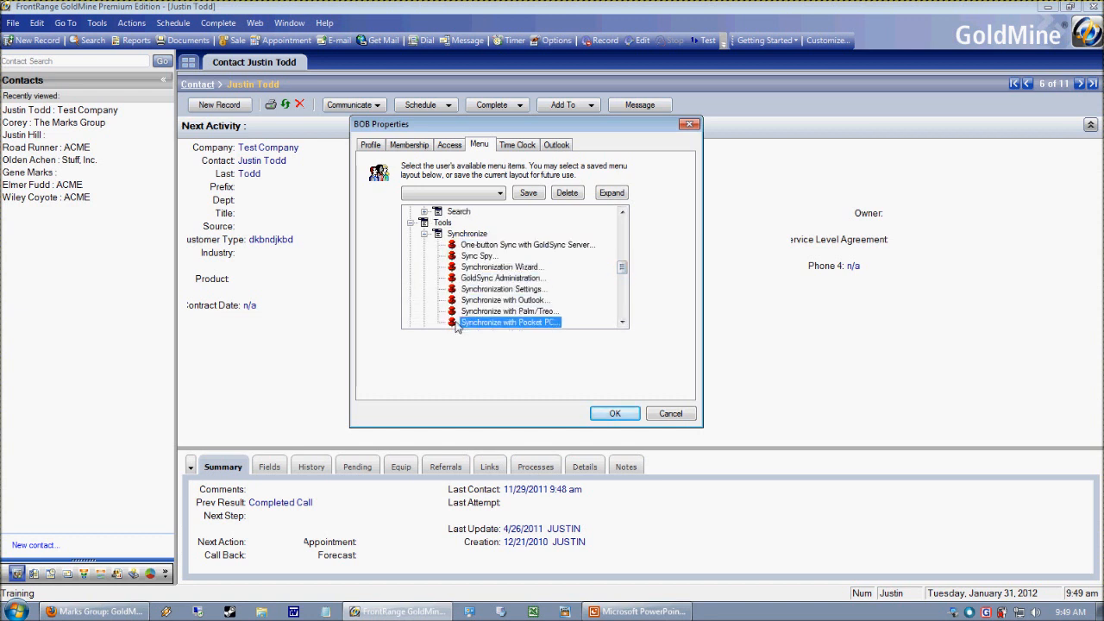
- Disable Assign a Process, Remove Process, Execute Process and Manage Processes under Automated Processes
click(622, 321)
click(622, 322)
click(622, 322)
click(622, 322)
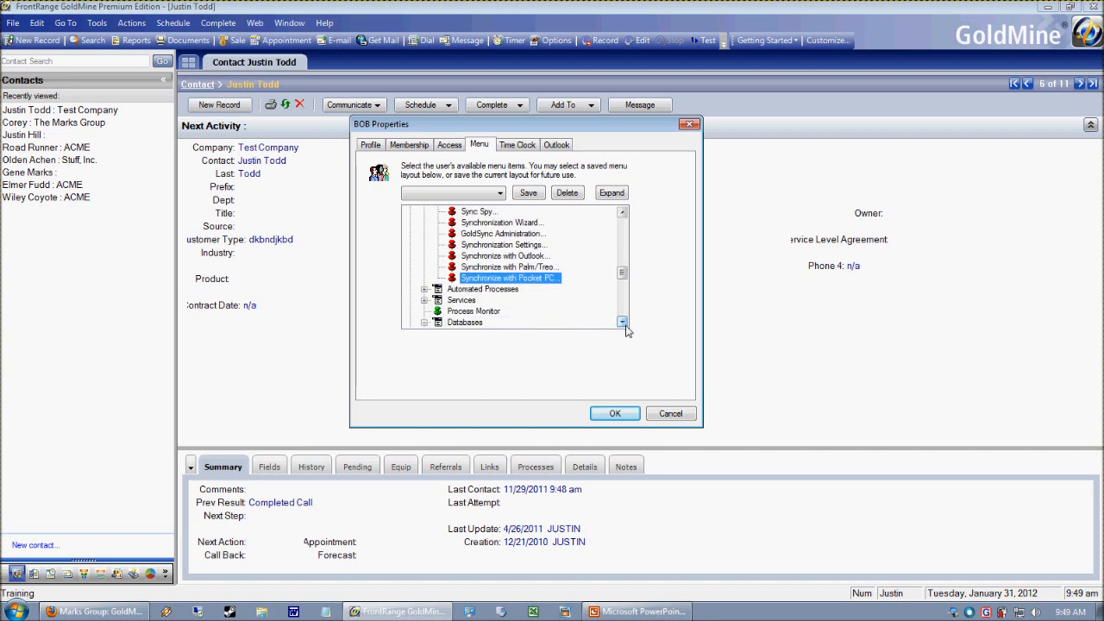
click(622, 322)
click(622, 322)
click(424, 267)
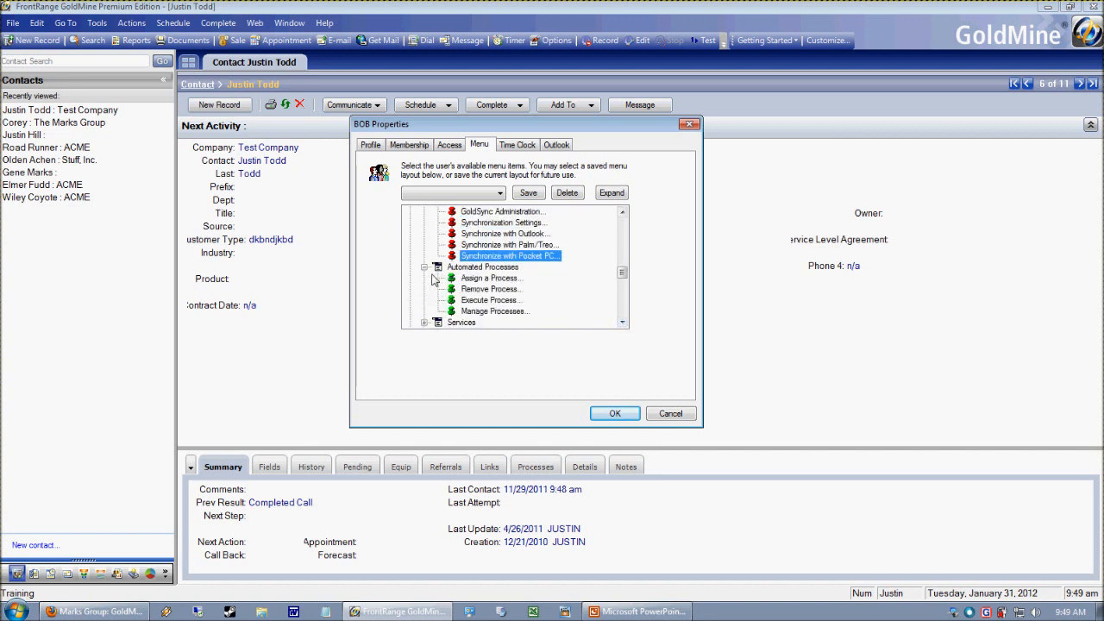
click(452, 278)
click(452, 289)
click(452, 300)
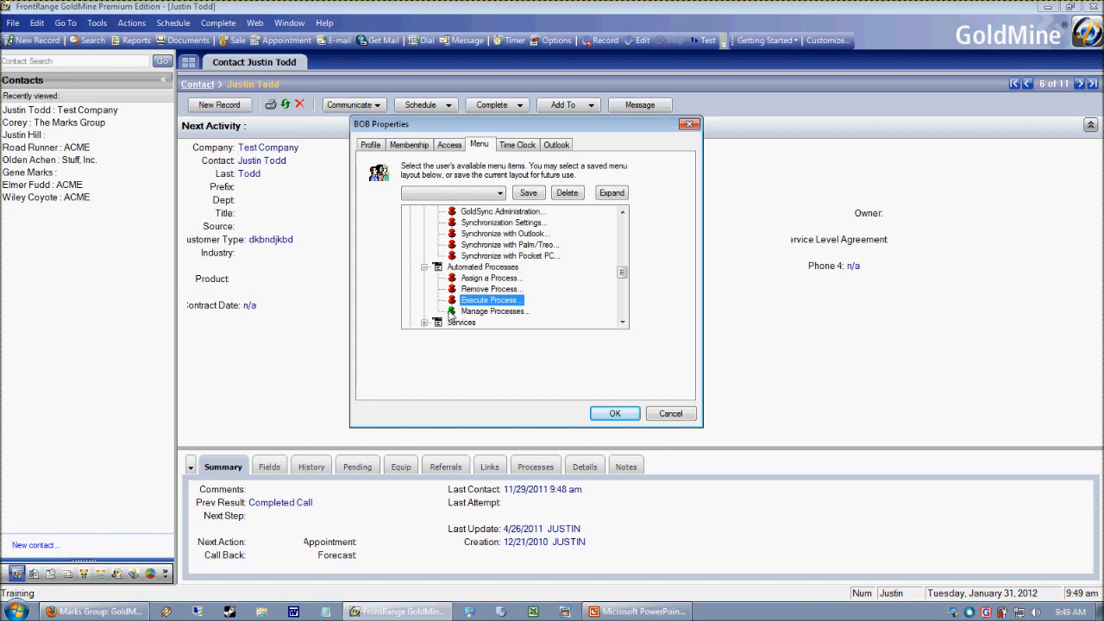
click(452, 312)
- Disable Start Server Agents and Manage Server Agents under Services, and collapse the Databases and Data Management branches
click(622, 322)
click(622, 321)
click(622, 322)
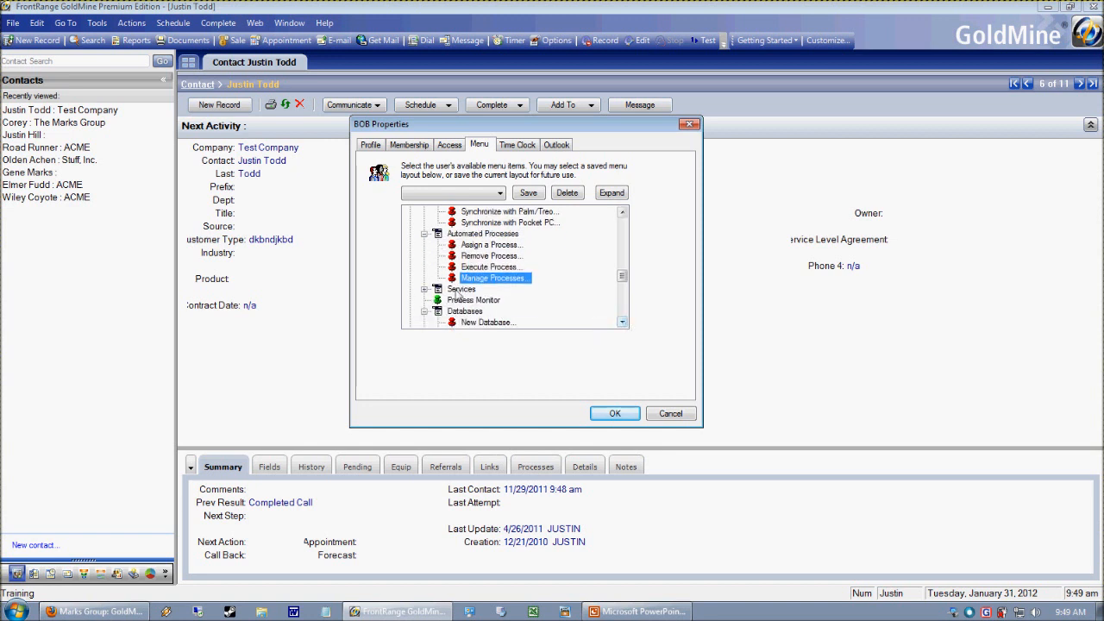
click(425, 289)
click(452, 300)
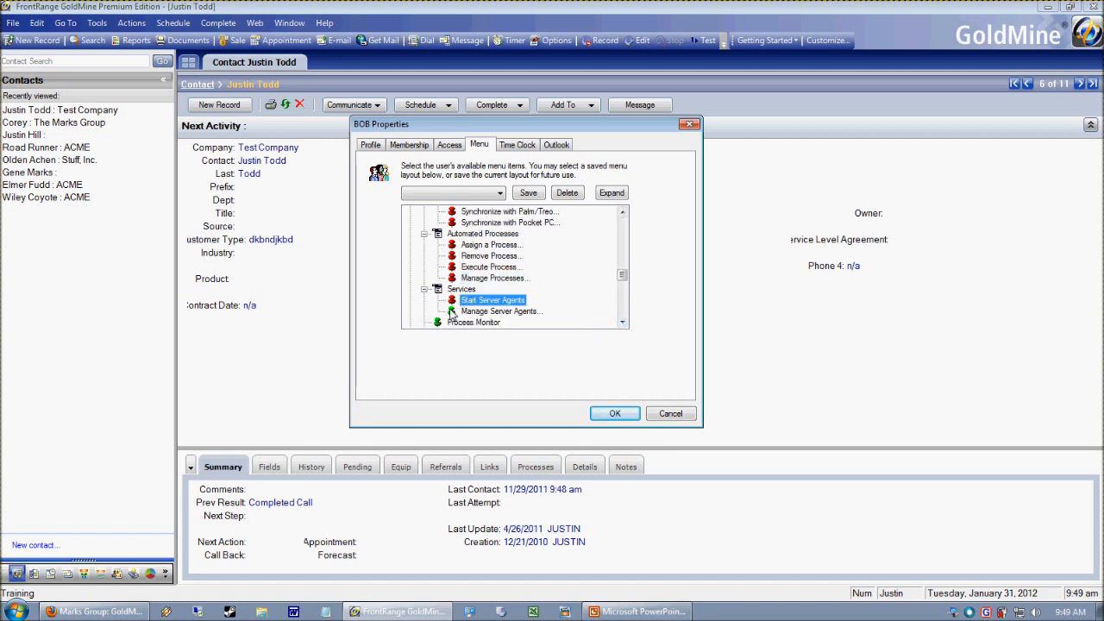
click(451, 312)
click(621, 322)
click(622, 322)
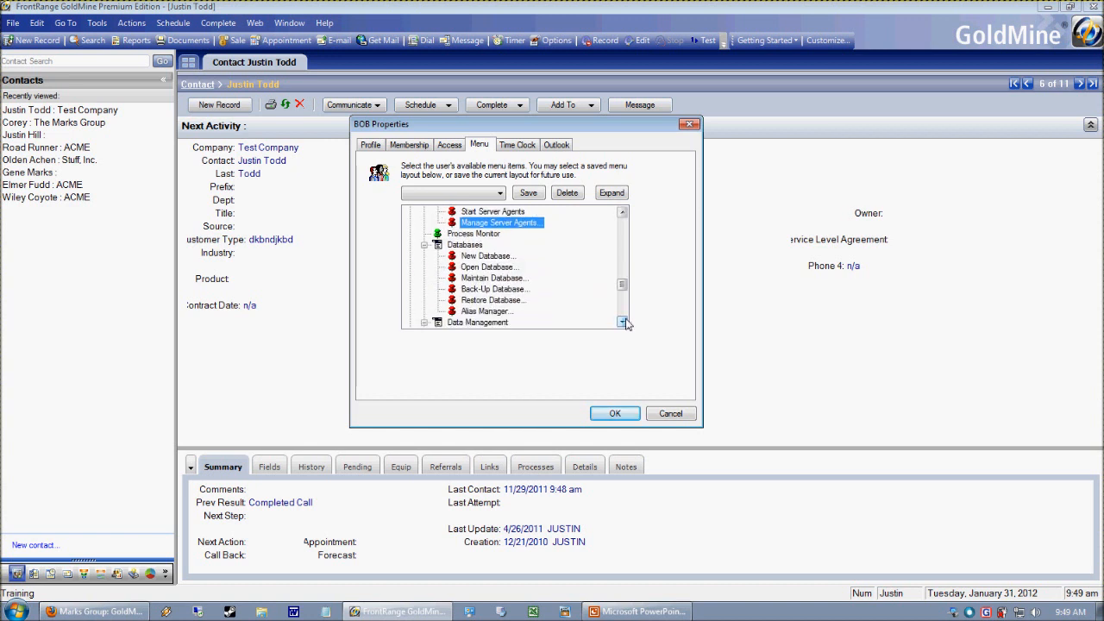
click(424, 245)
click(425, 256)
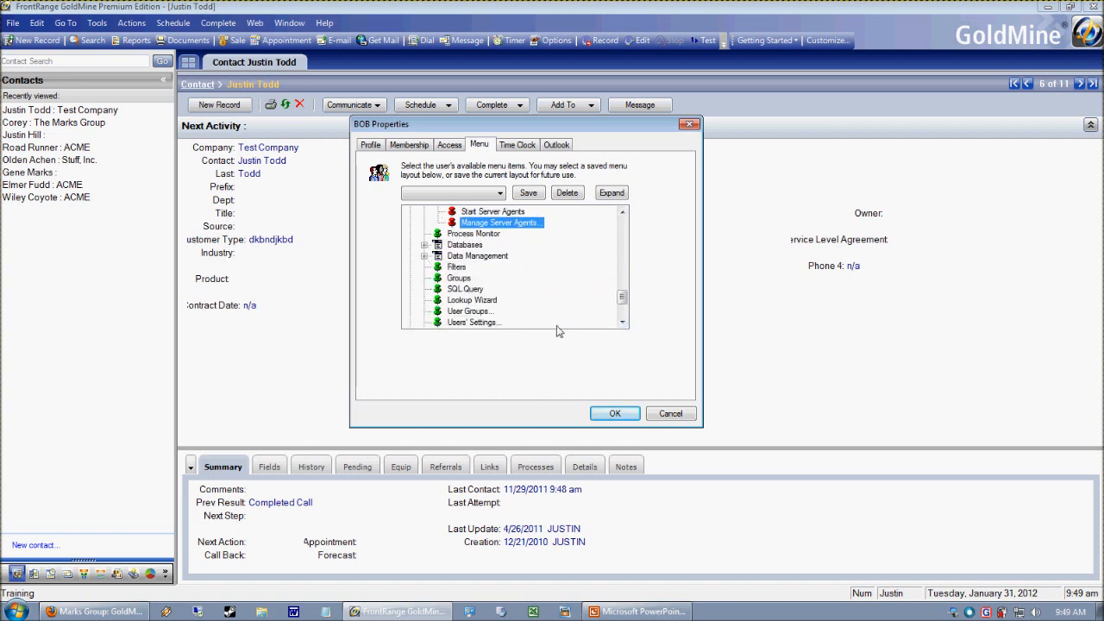
- Disable Message, Next Action, Sale, Other Action, Event and To-do under Complete, save the user's properties, and close the user list
drag(622, 299, 623, 317)
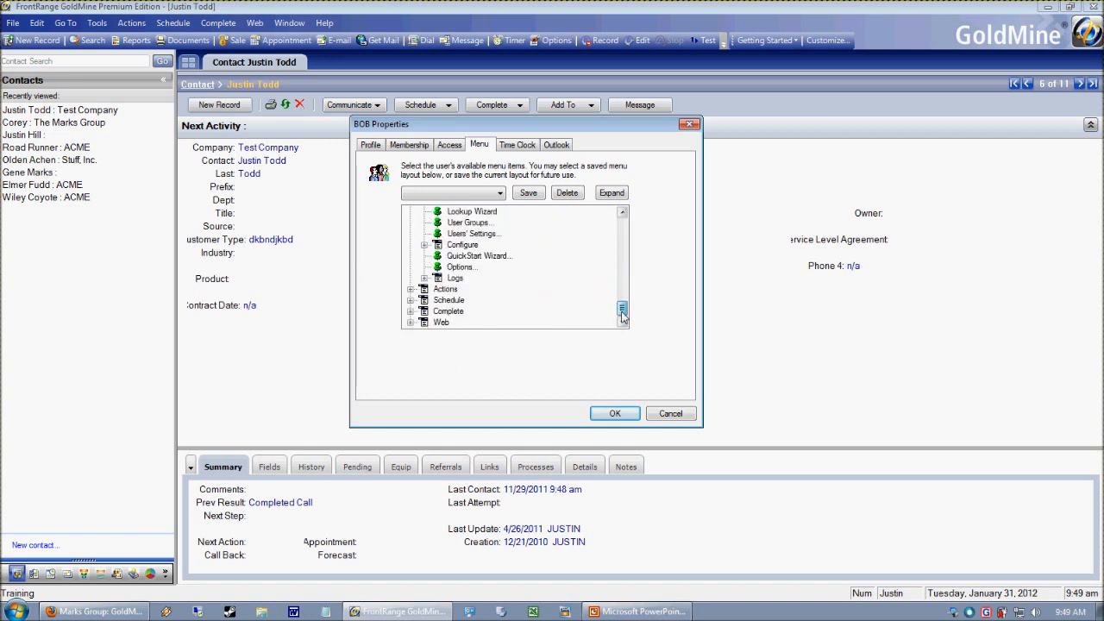
click(411, 311)
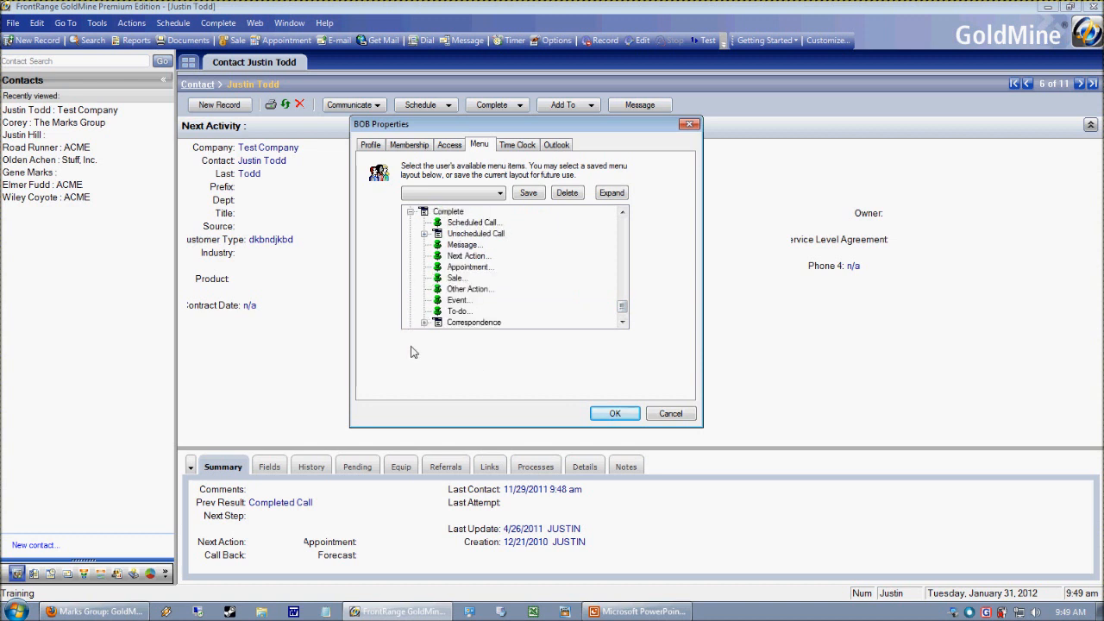
click(439, 313)
click(437, 299)
click(439, 289)
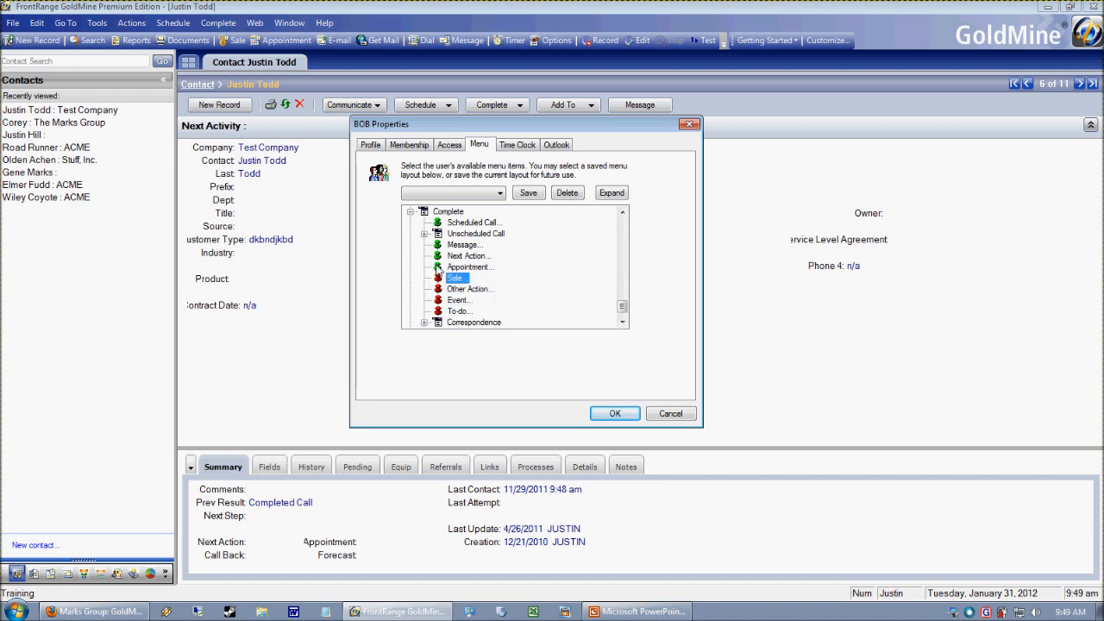
click(437, 257)
click(438, 245)
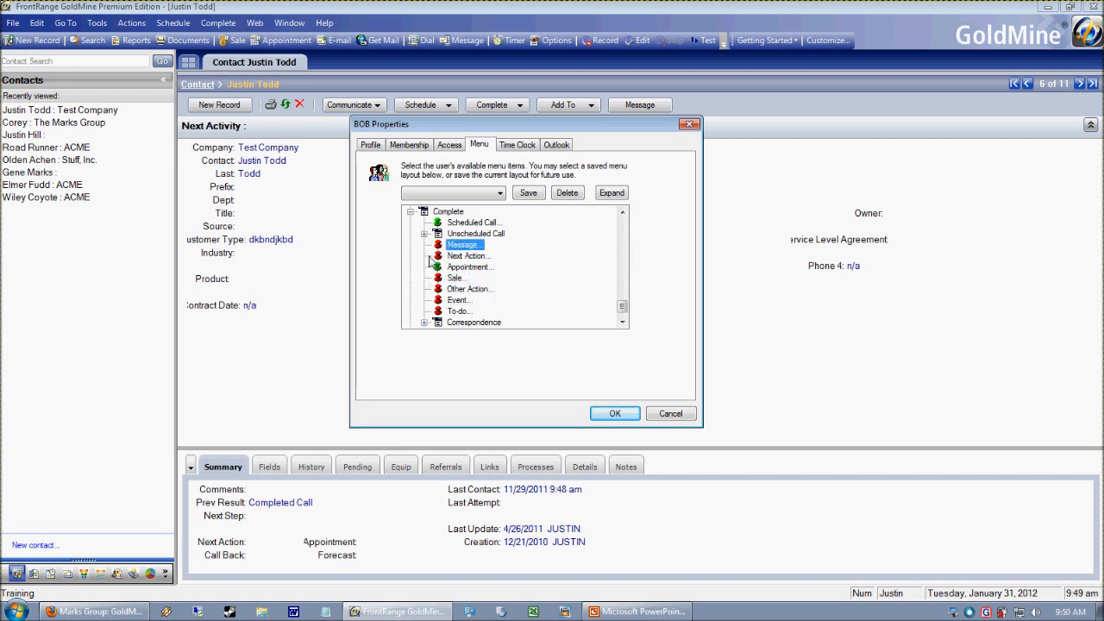
click(423, 234)
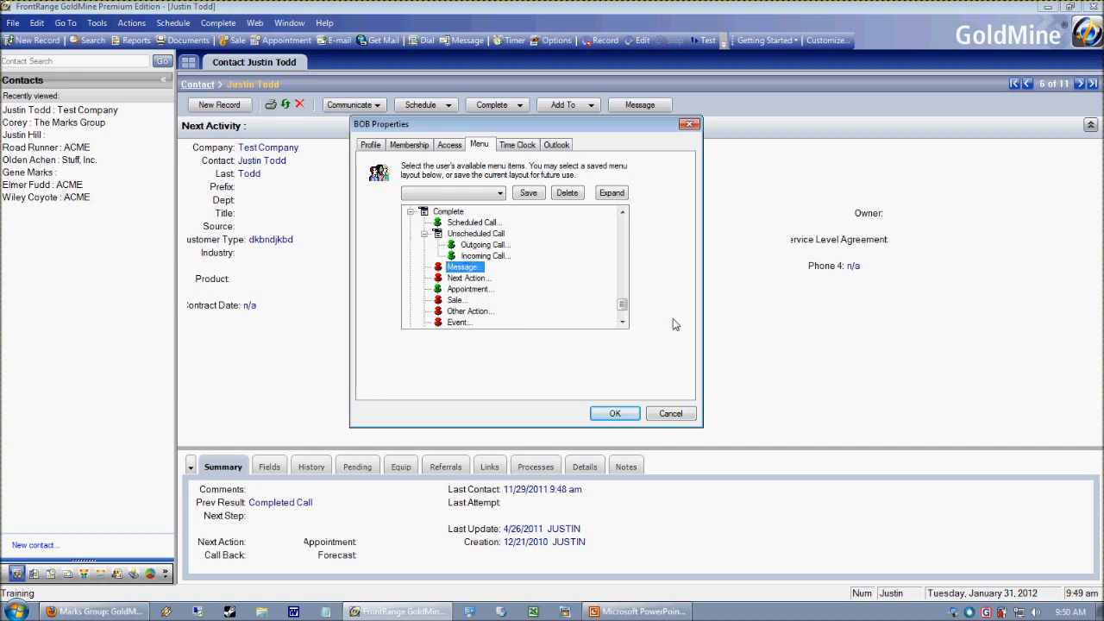
click(615, 414)
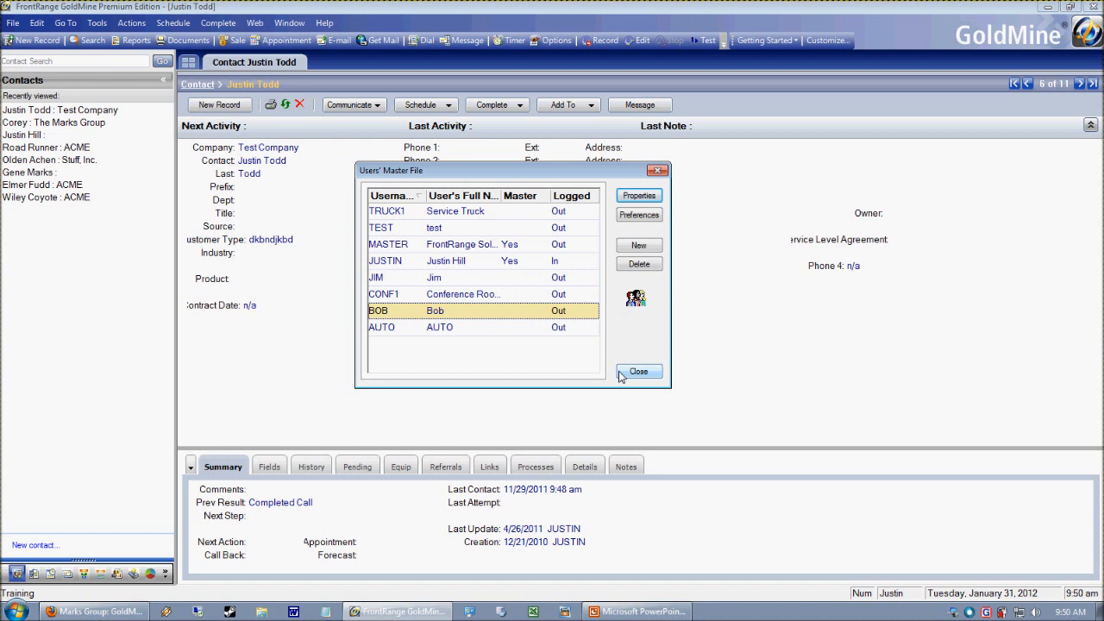
click(634, 371)
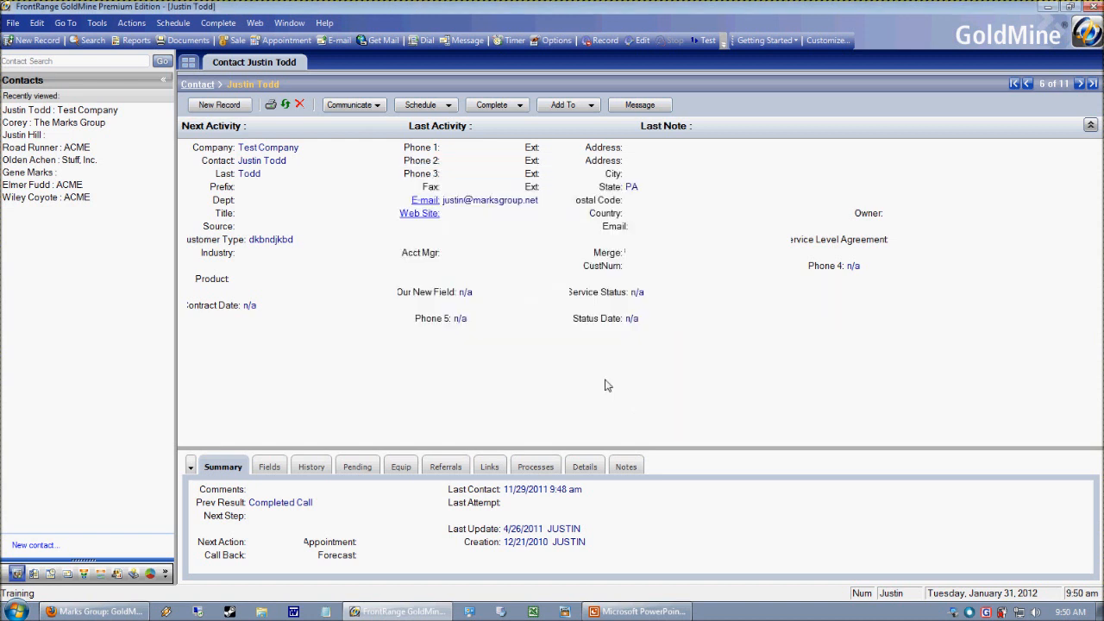
- Log away, log back in with the restricted user's username, and dismiss the Tip of the Day
click(12, 22)
click(47, 107)
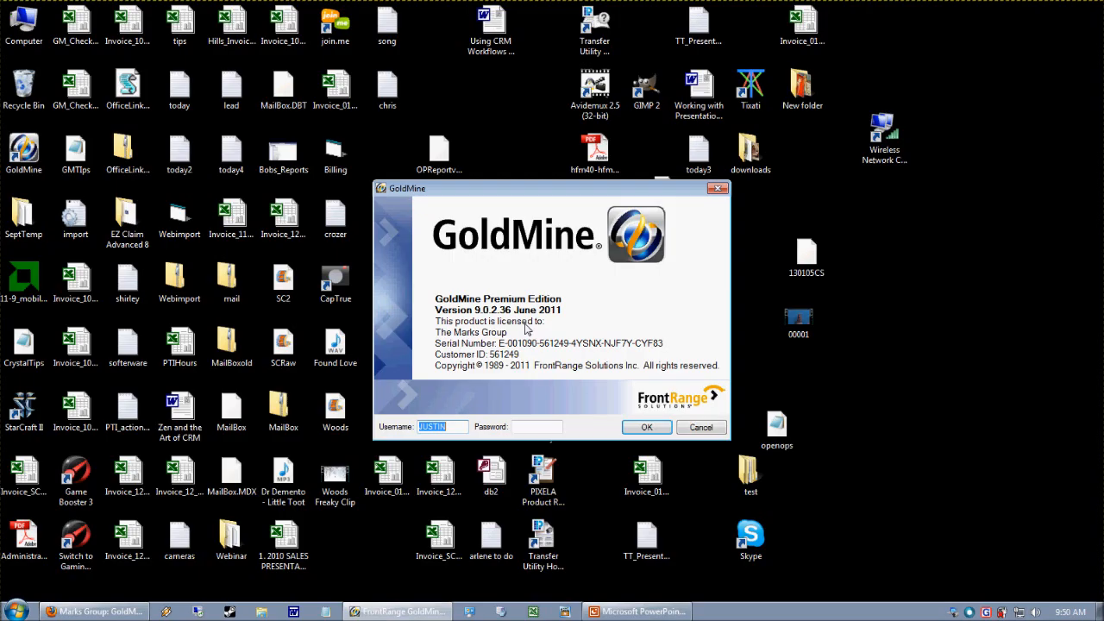
text(bob)
key(Return)
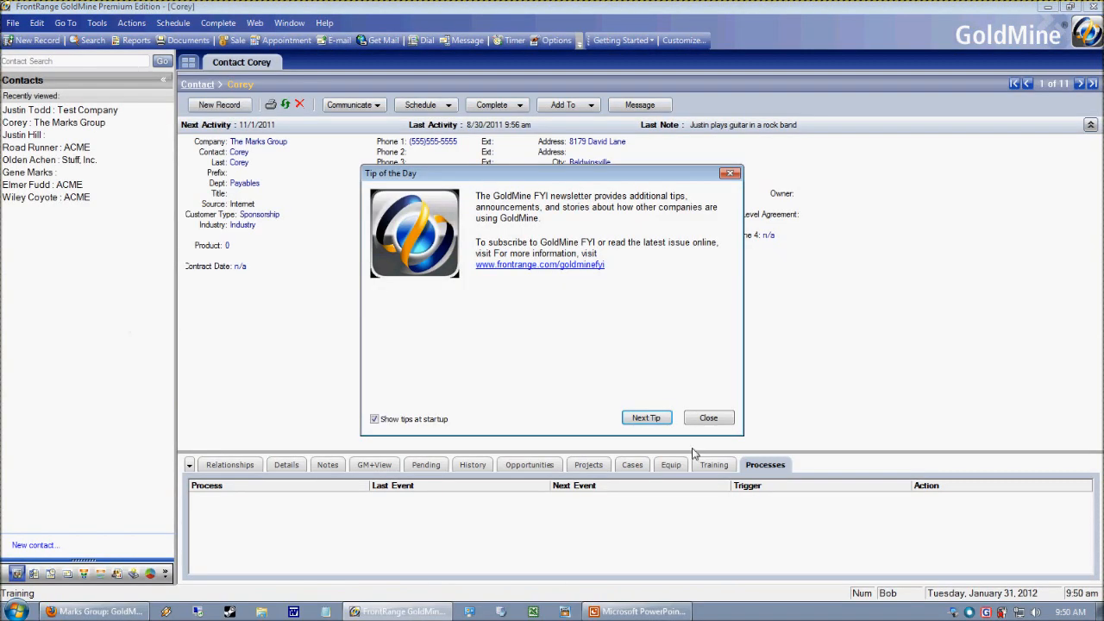
click(708, 417)
- Examine which commands the Tools and Complete menus offer the restricted user
click(97, 23)
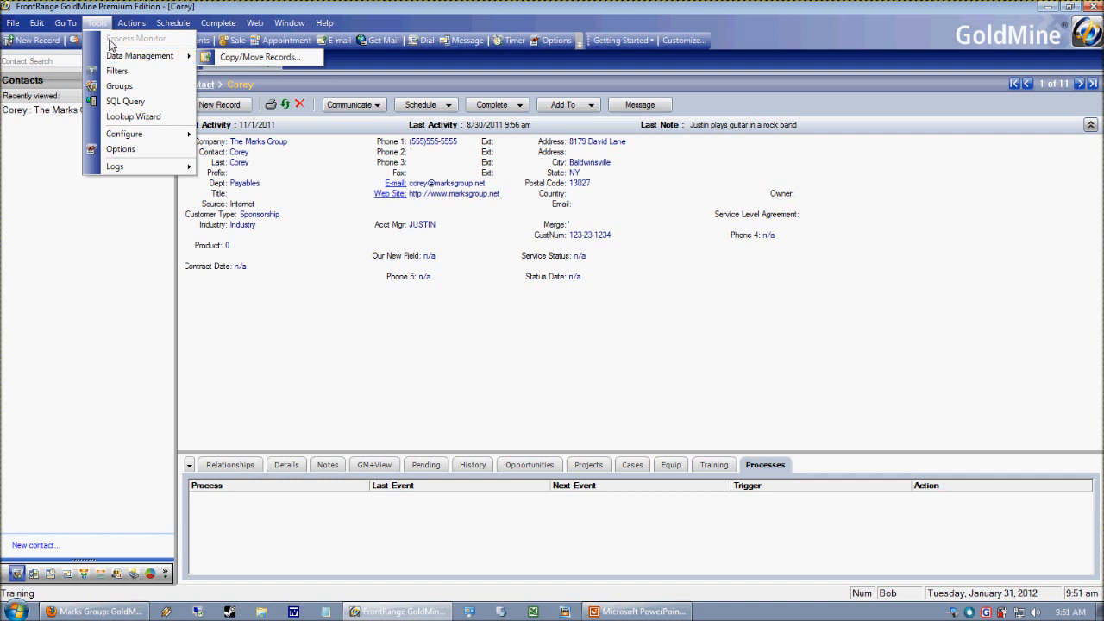
click(226, 24)
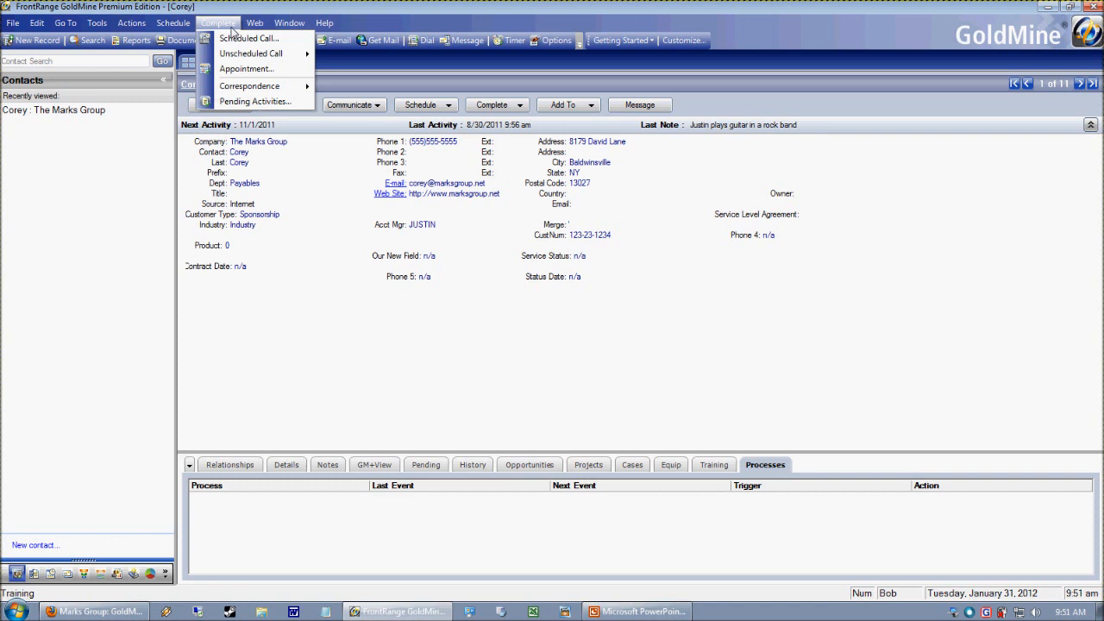
mouse_move(228, 55)
mouse_move(66, 29)
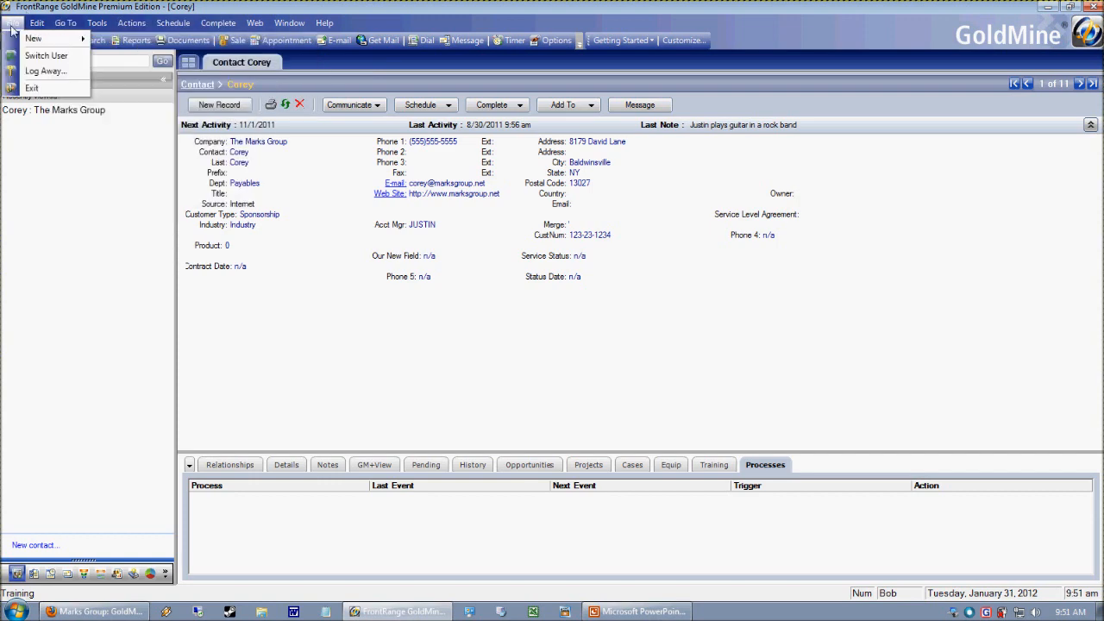
- Log away from the restricted account and log back in to the master-rights account with its password
mouse_move(13, 32)
click(45, 70)
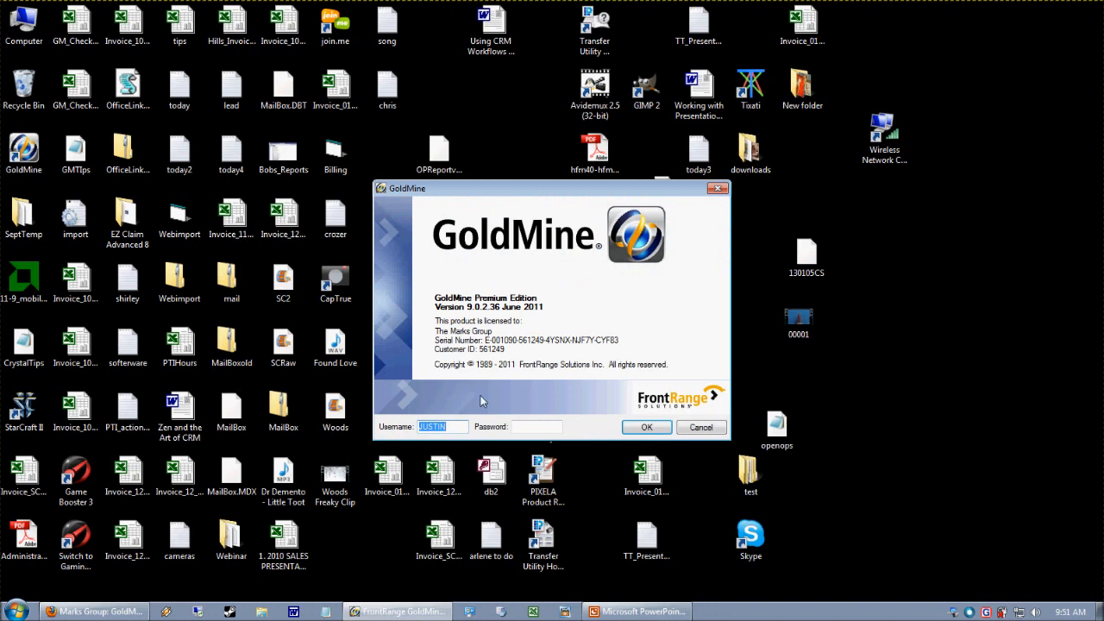
key(Tab)
text(**)
key(Return)
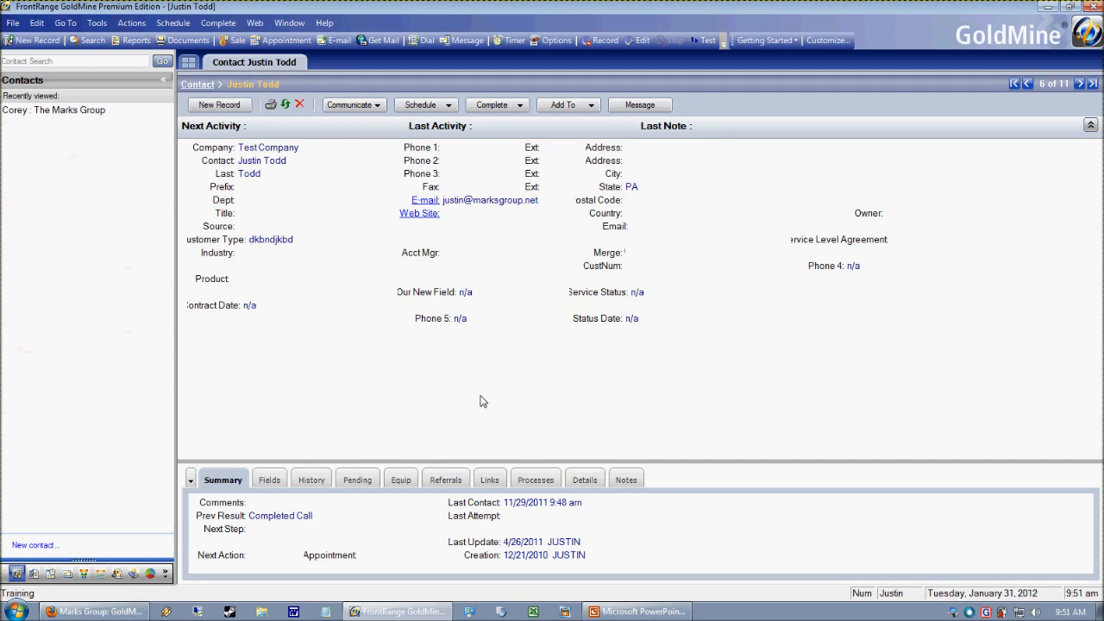
- Open the restricted user's menu settings from the Users' Master File
click(219, 22)
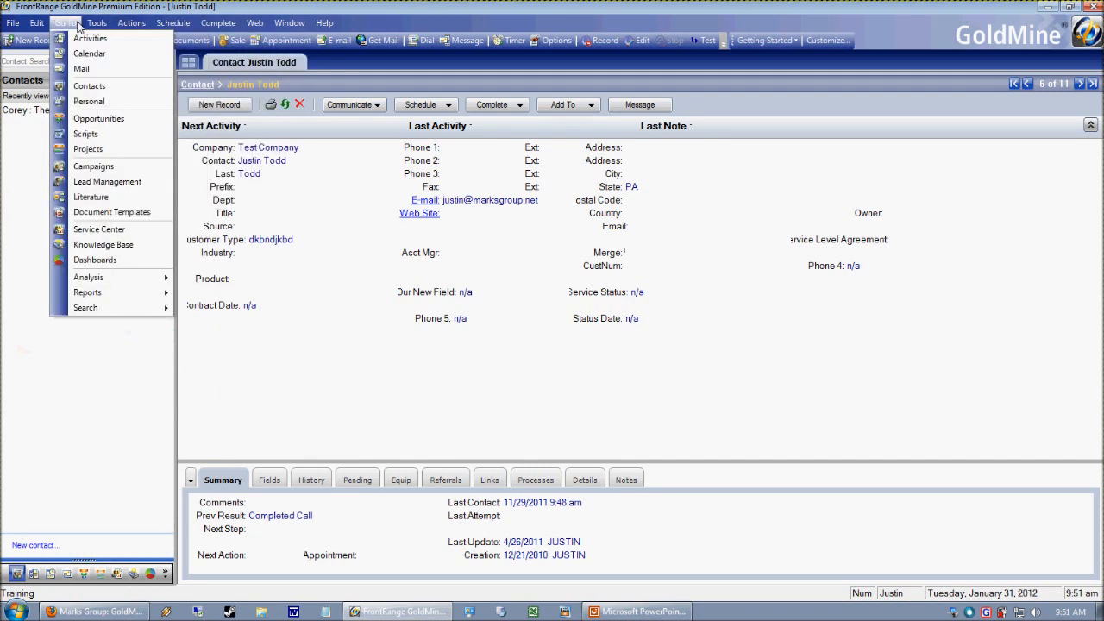
mouse_move(142, 30)
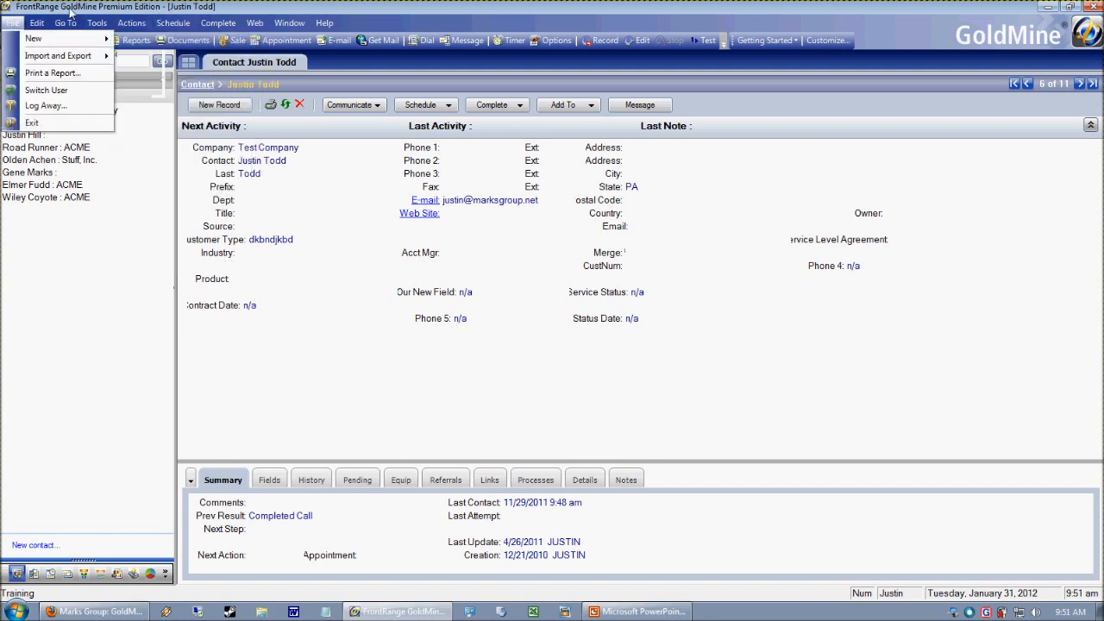
click(135, 212)
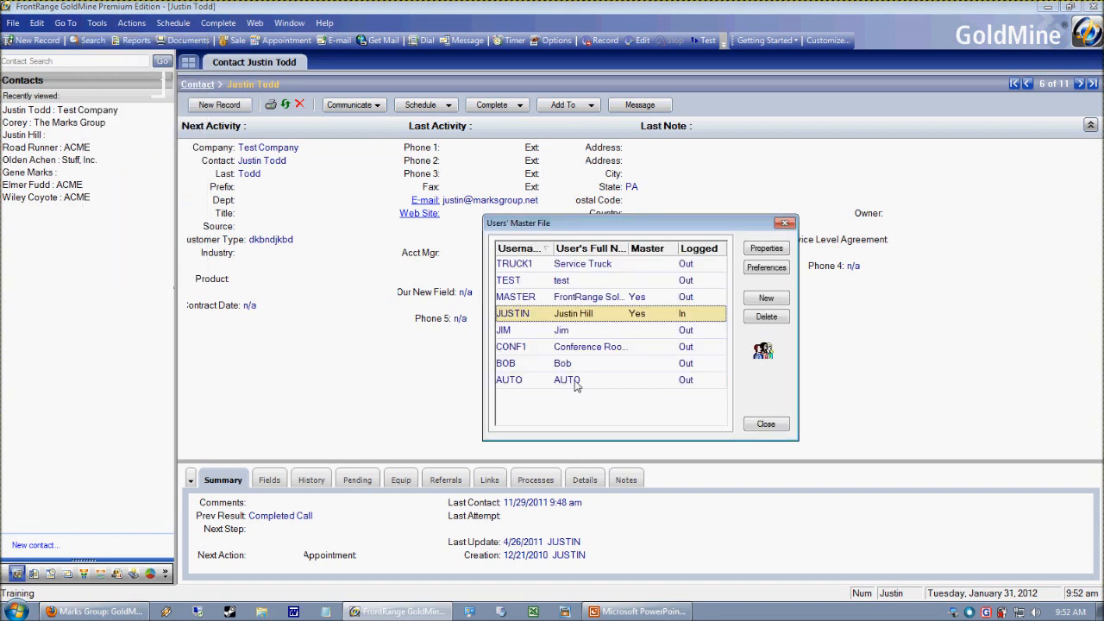
click(553, 367)
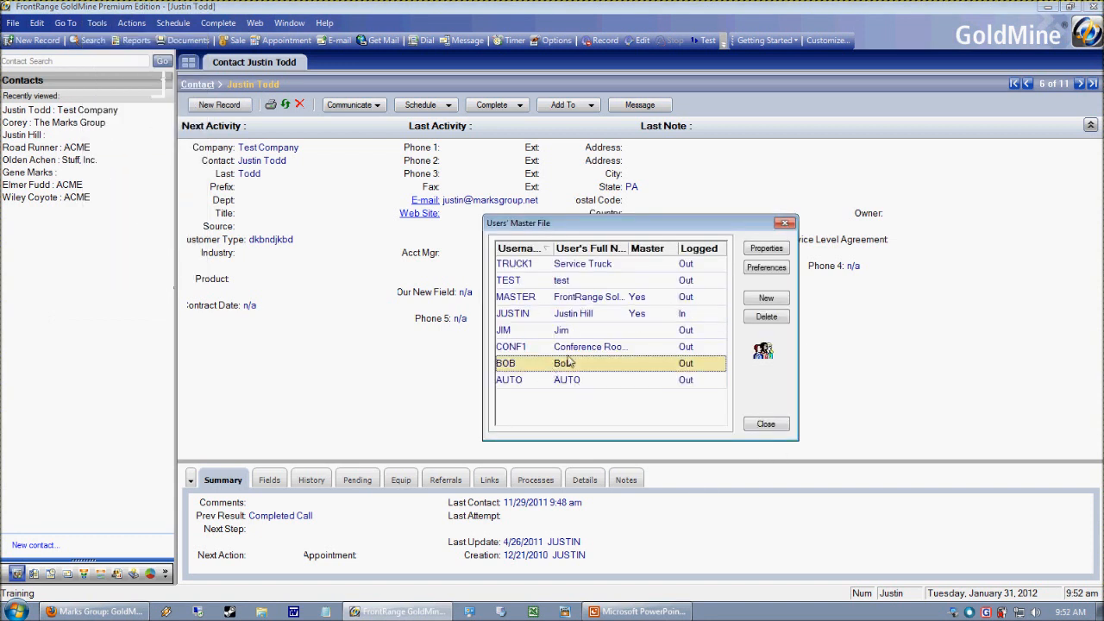
drag(574, 226, 495, 185)
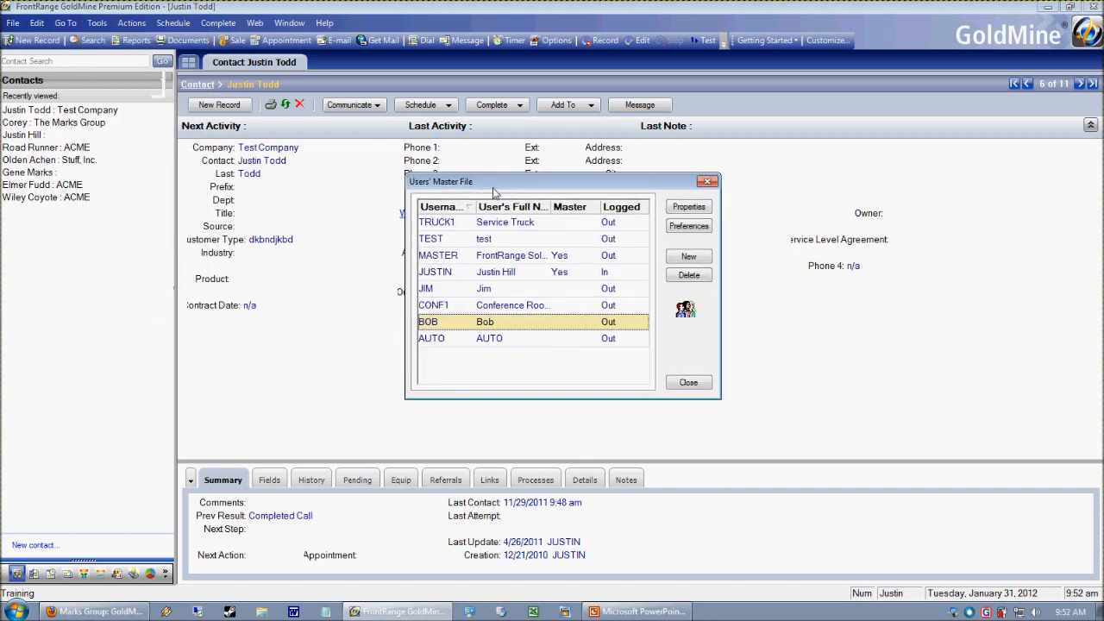
click(688, 207)
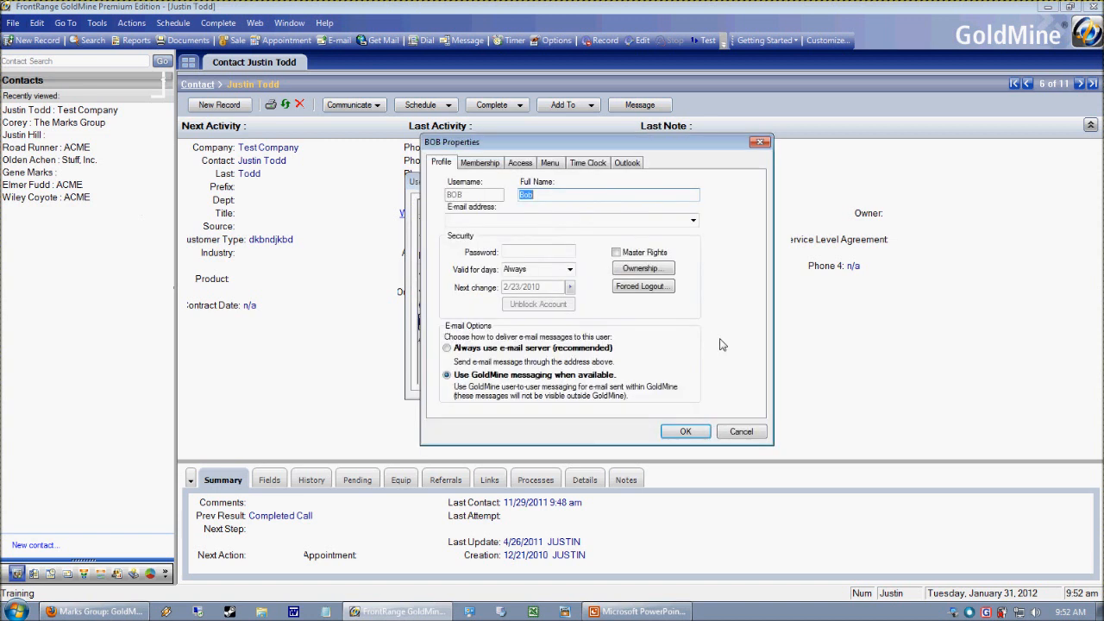
click(550, 163)
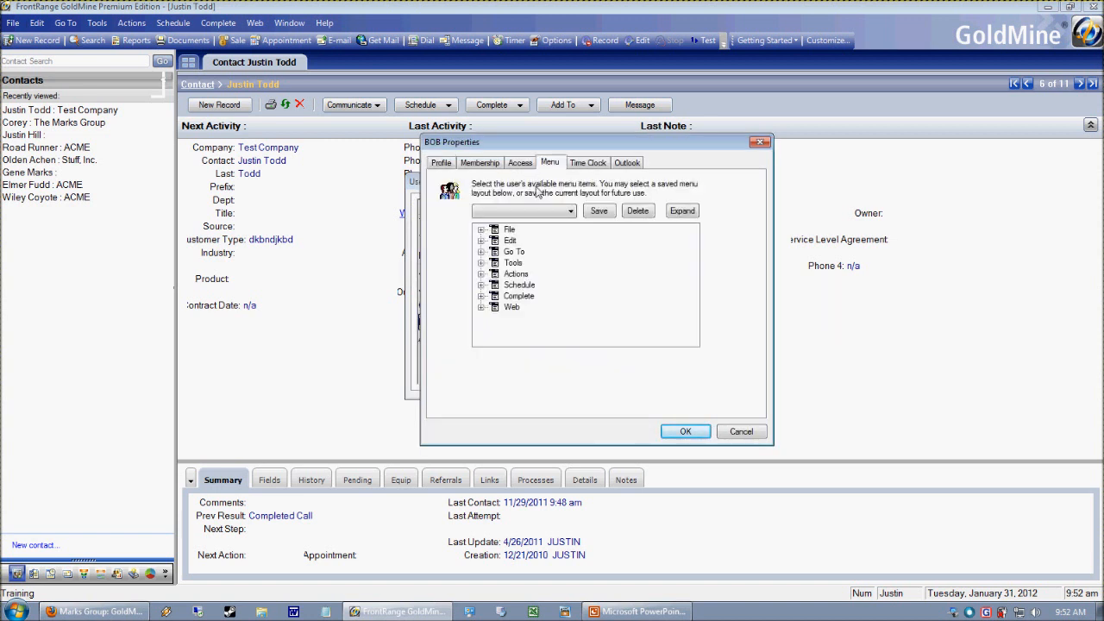
- Examine the items under Actions, including Call Contact, in the restricted user's menu layout, and collapse the branch
click(480, 274)
scroll(495, 344, down, 1)
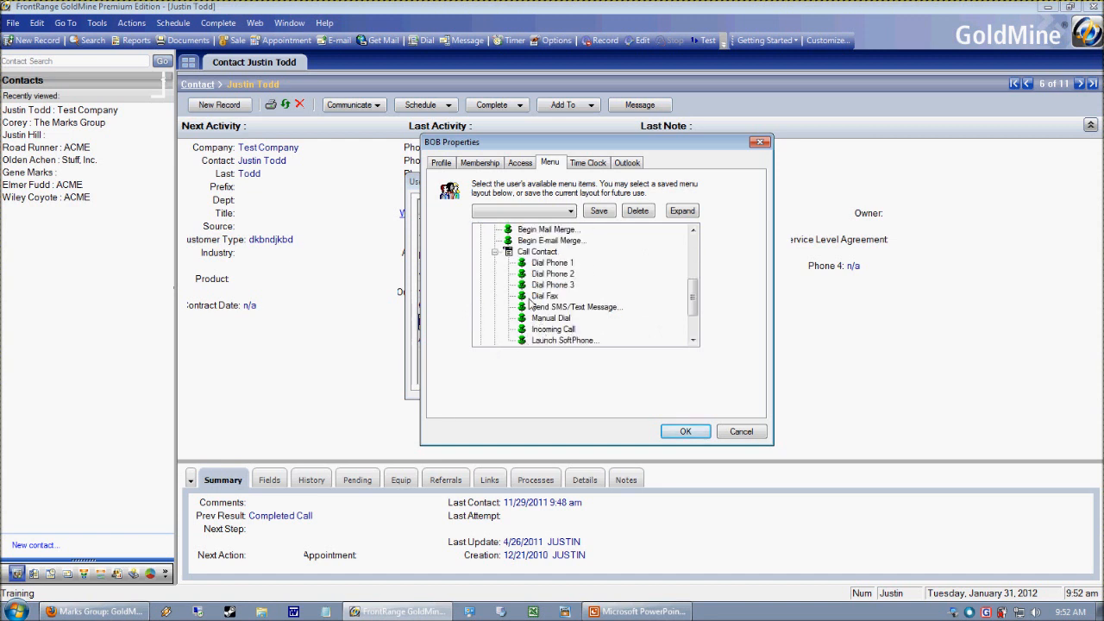
click(495, 252)
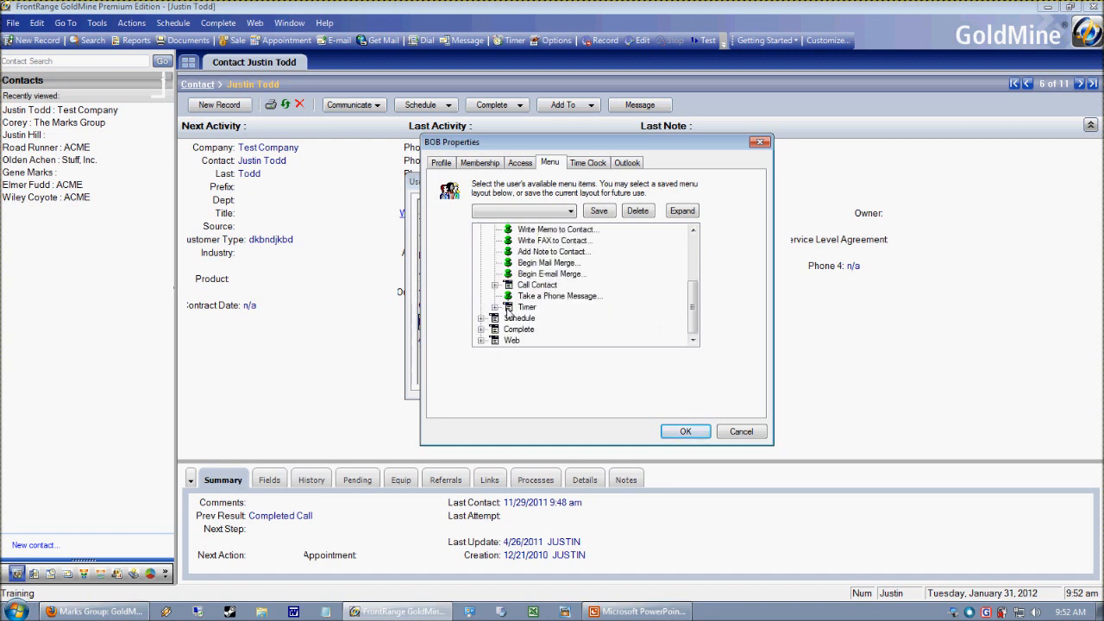
drag(690, 322, 690, 259)
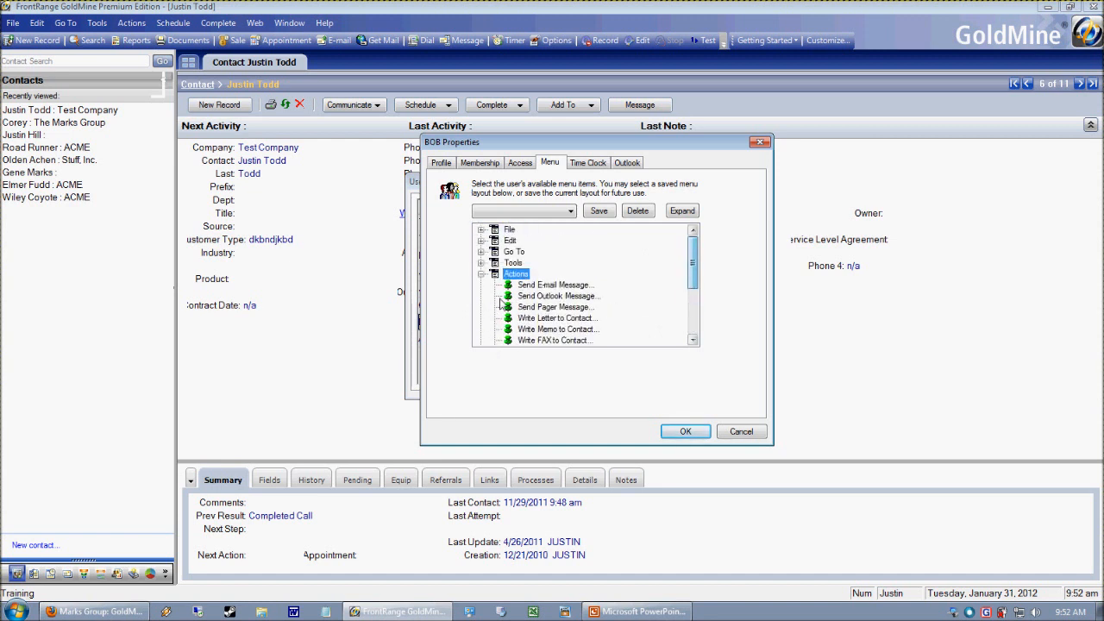
click(482, 274)
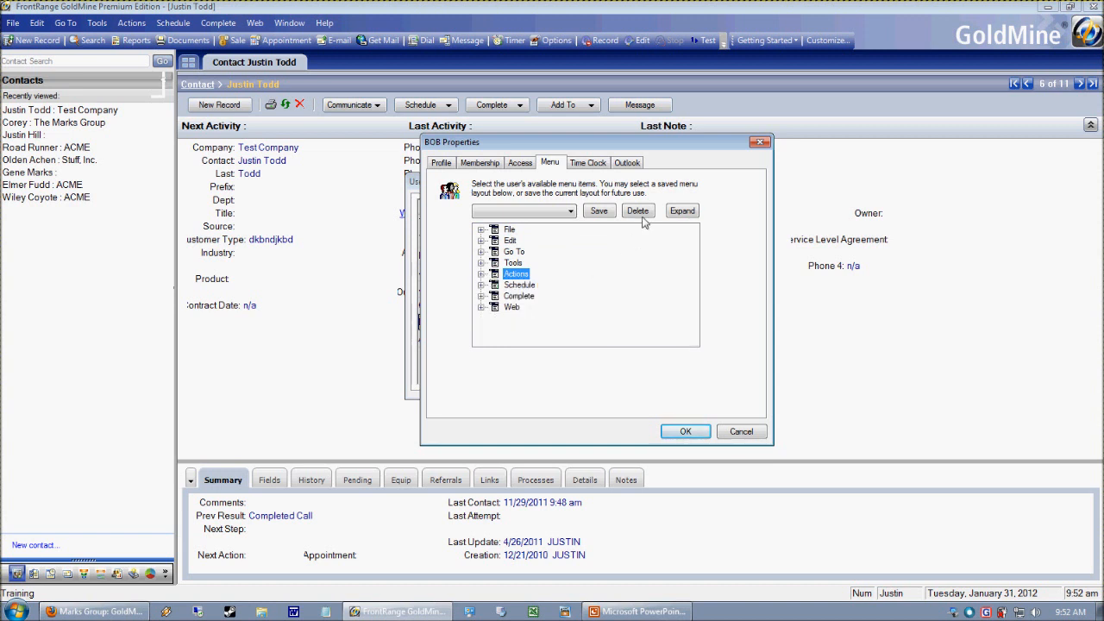
- Save the restricted user's menu layout as a template named End User Template, and confirm the user's properties
click(611, 215)
drag(569, 335, 506, 305)
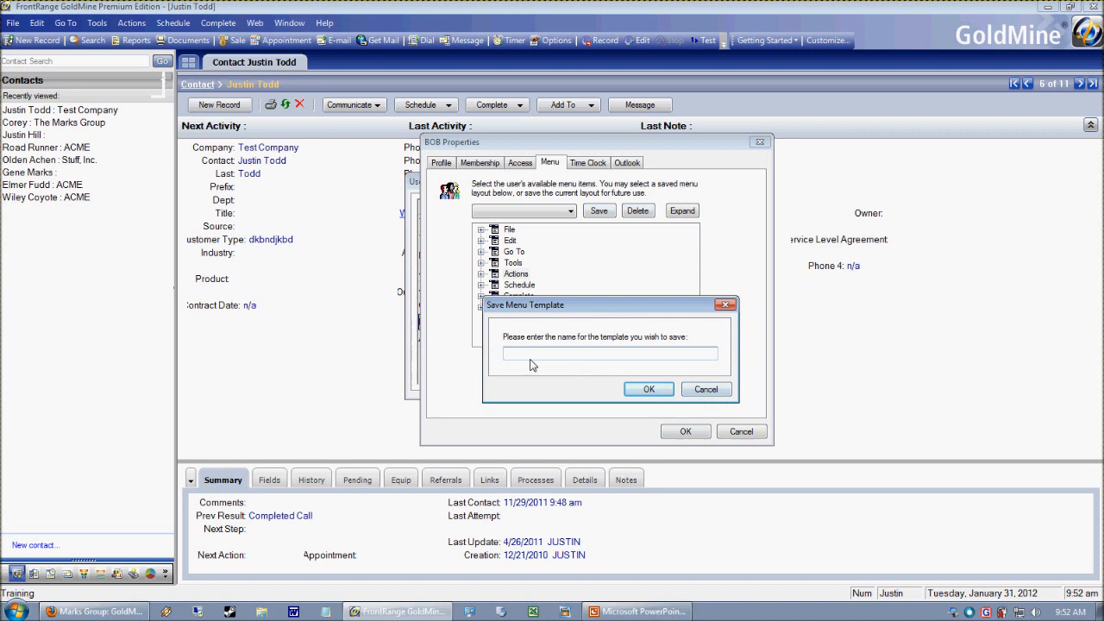
text(End User Template)
click(647, 388)
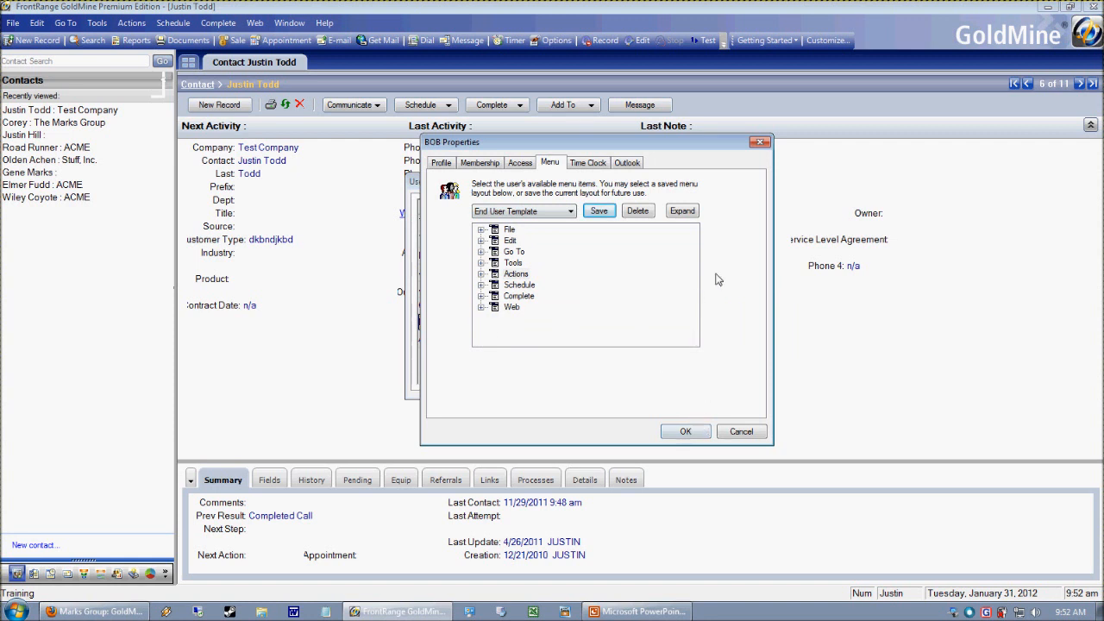
click(688, 433)
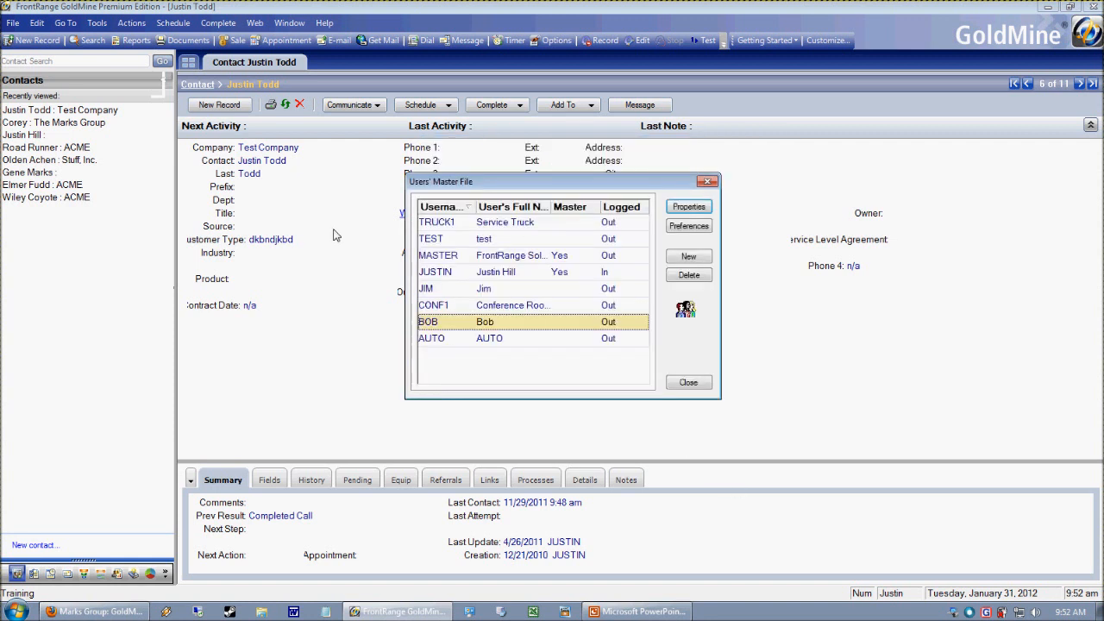
- Apply the End User Template menu layout to the user listed directly above CONF1
click(471, 292)
click(442, 319)
click(443, 294)
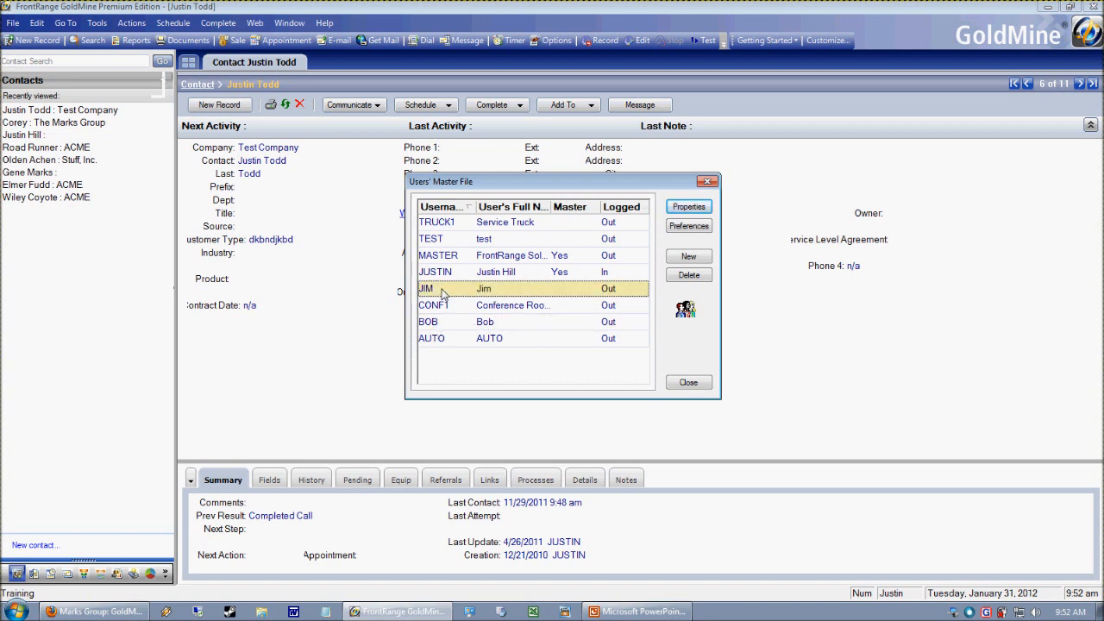
click(687, 209)
click(545, 164)
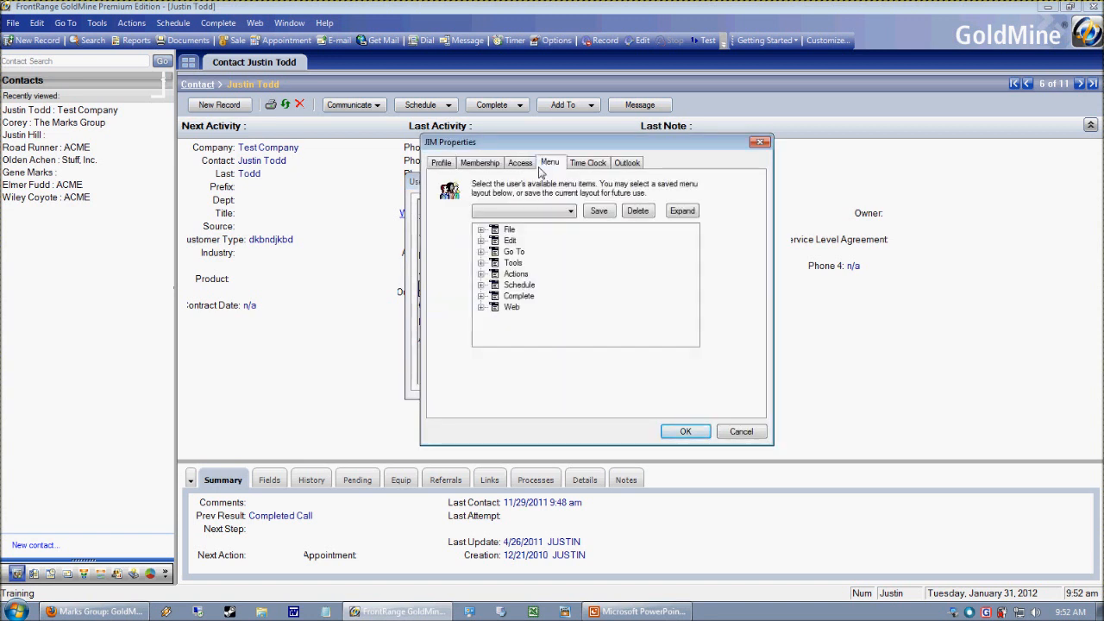
click(550, 213)
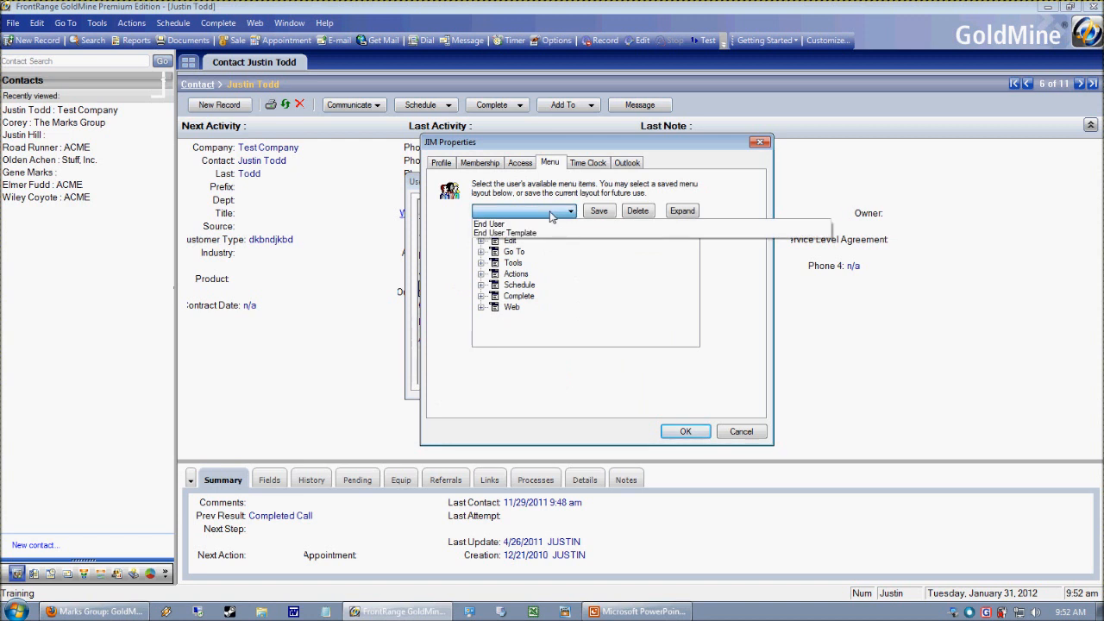
click(539, 235)
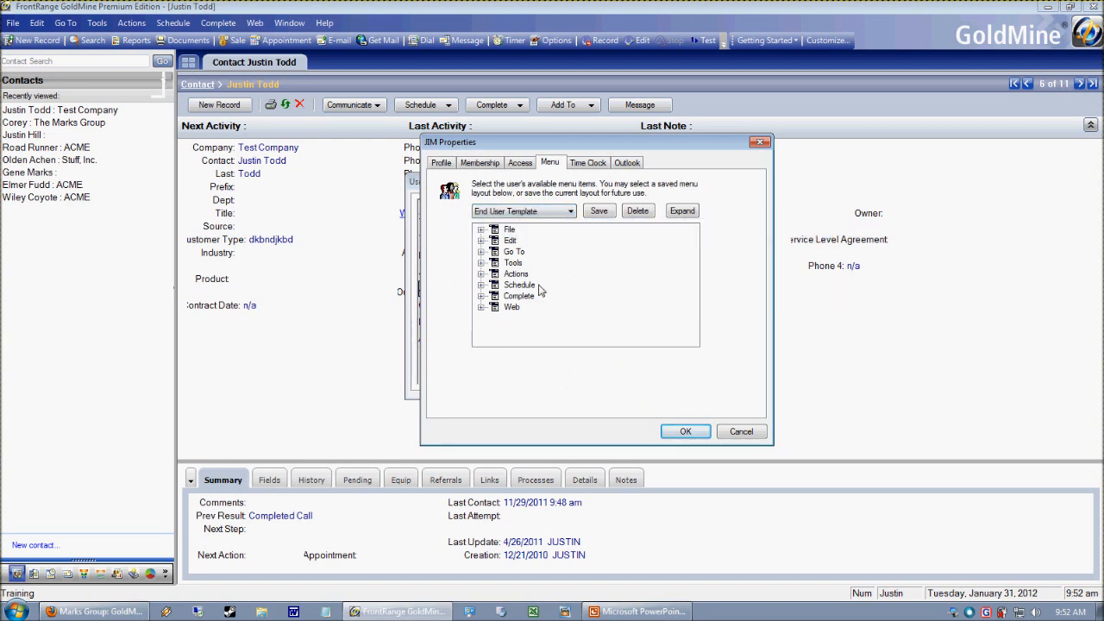
- Inspect the Synchronize items under Tools in this user's menu layout
click(481, 263)
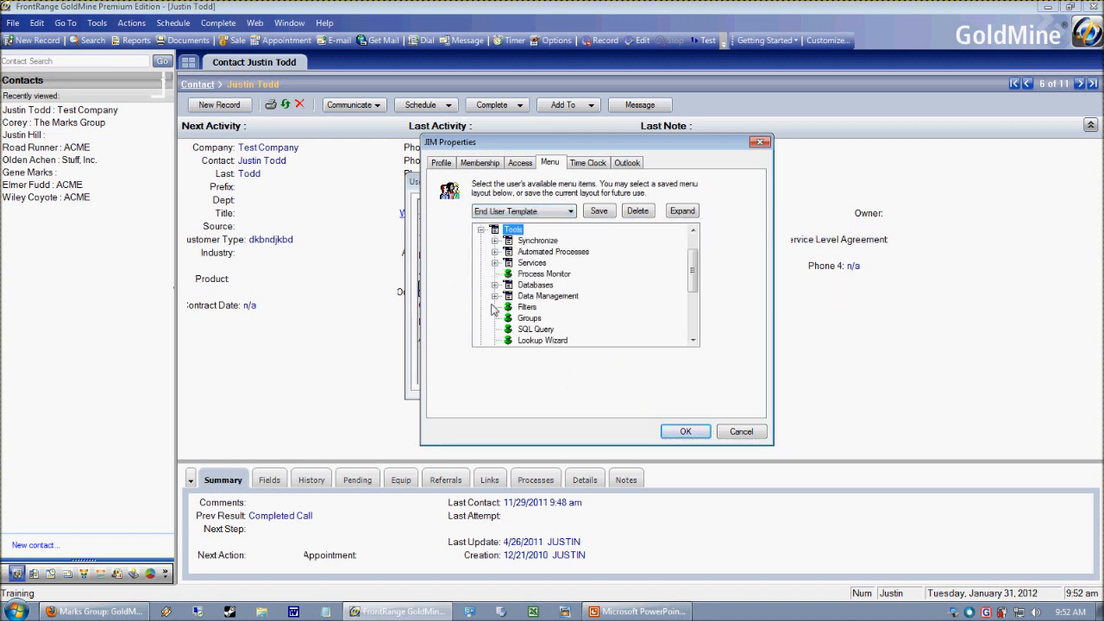
click(494, 241)
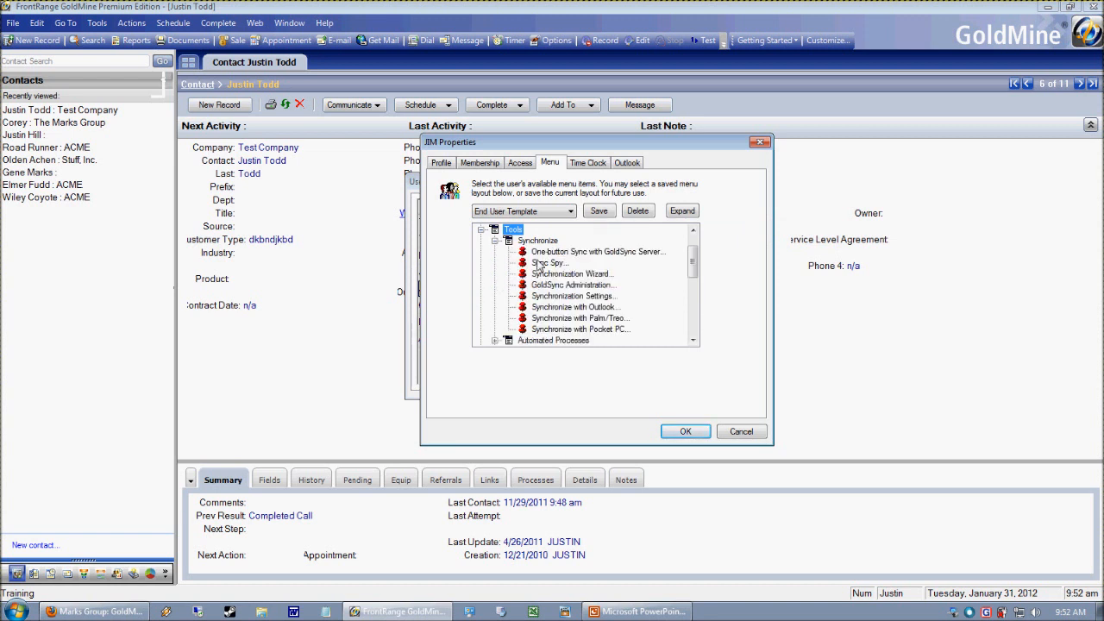
click(495, 241)
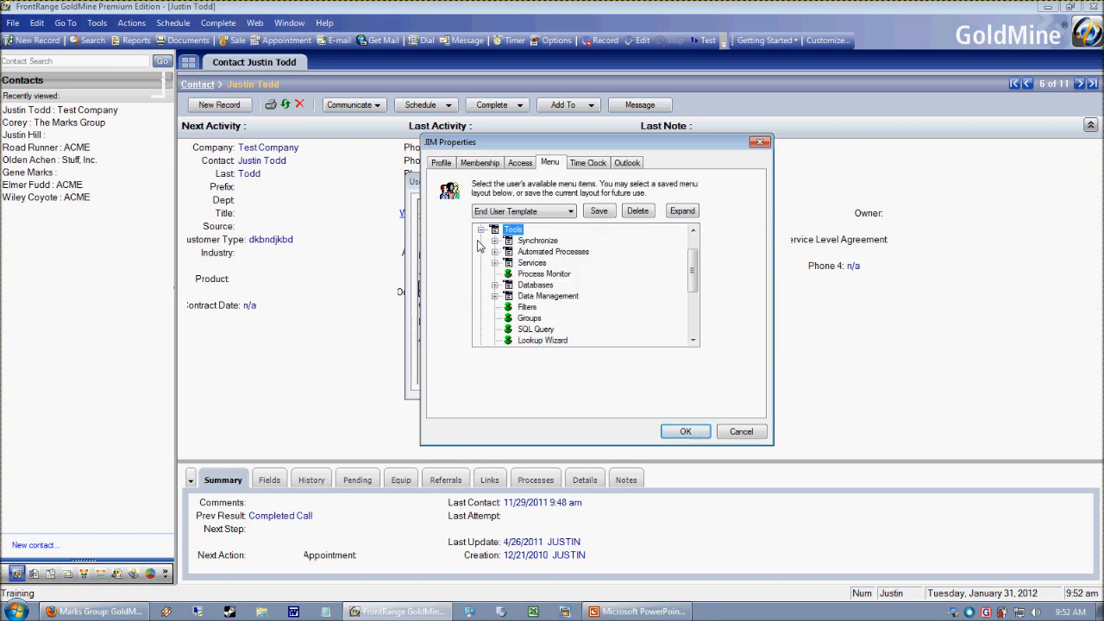
- Inspect the Data Management items under Tools, including Merge/Purge Records, collapse the branch, and confirm the user's properties
click(495, 296)
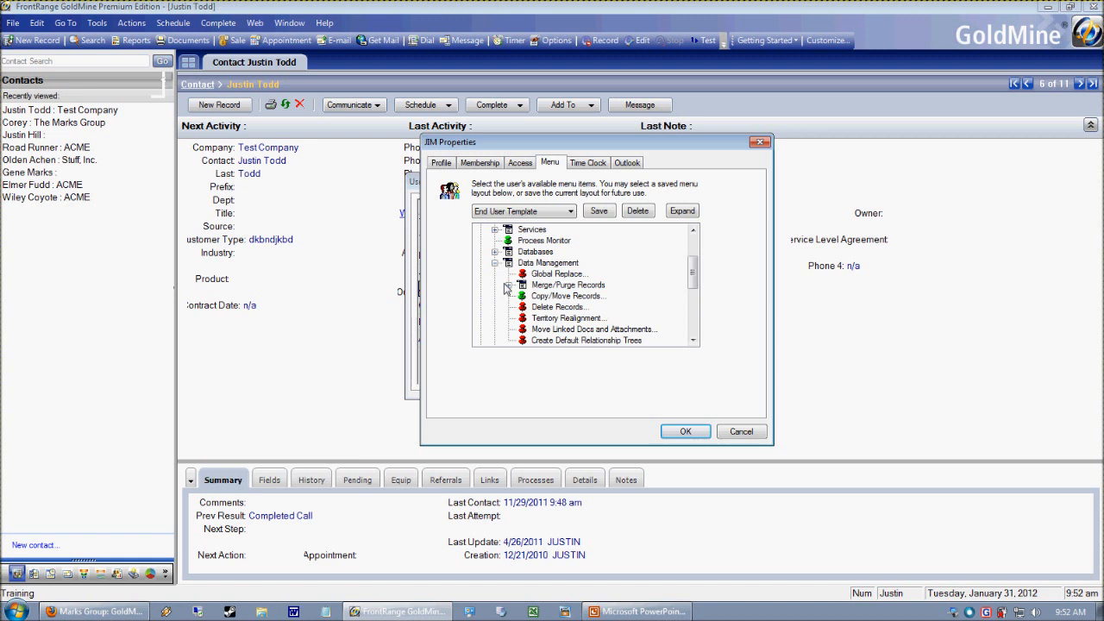
click(509, 284)
click(495, 262)
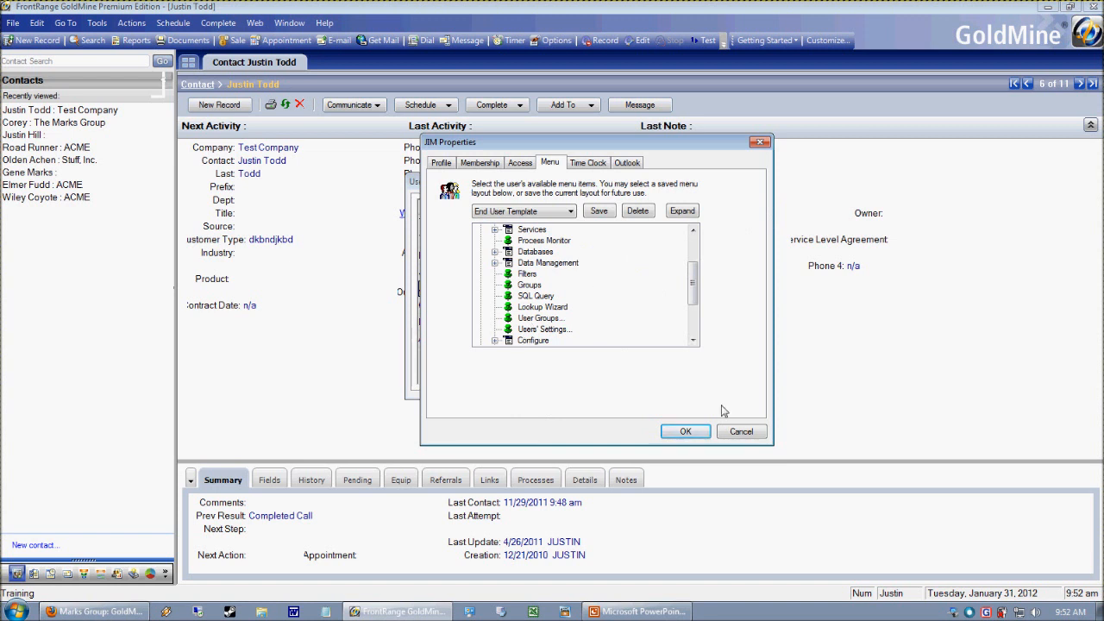
click(685, 431)
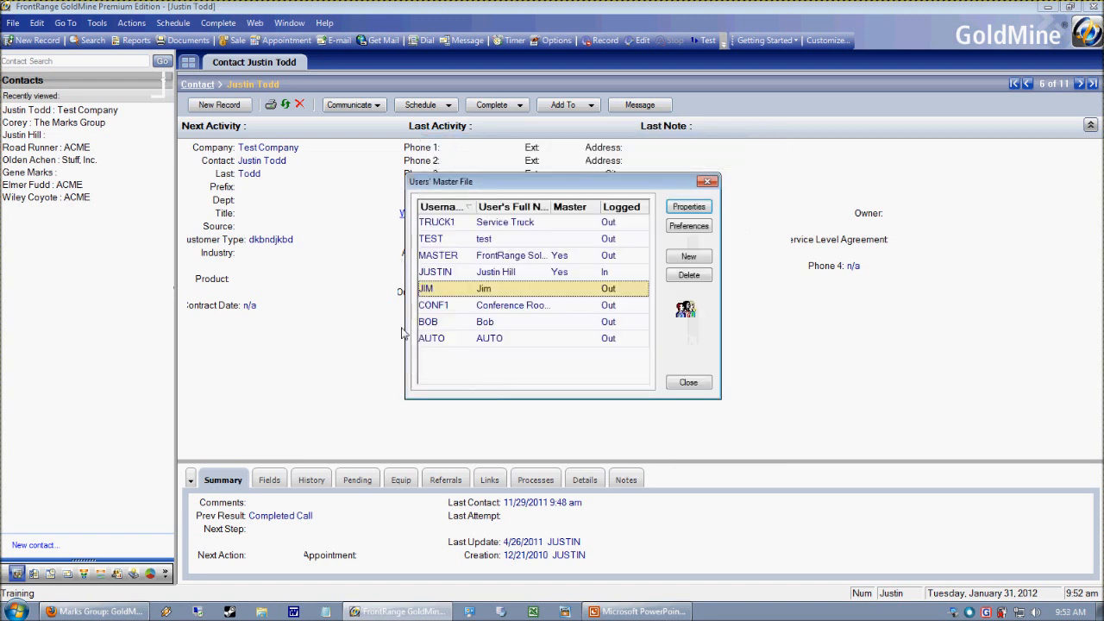
- Apply the End User Template menu layout to the user listed directly below CONF1, confirm, and close the users' list
click(465, 322)
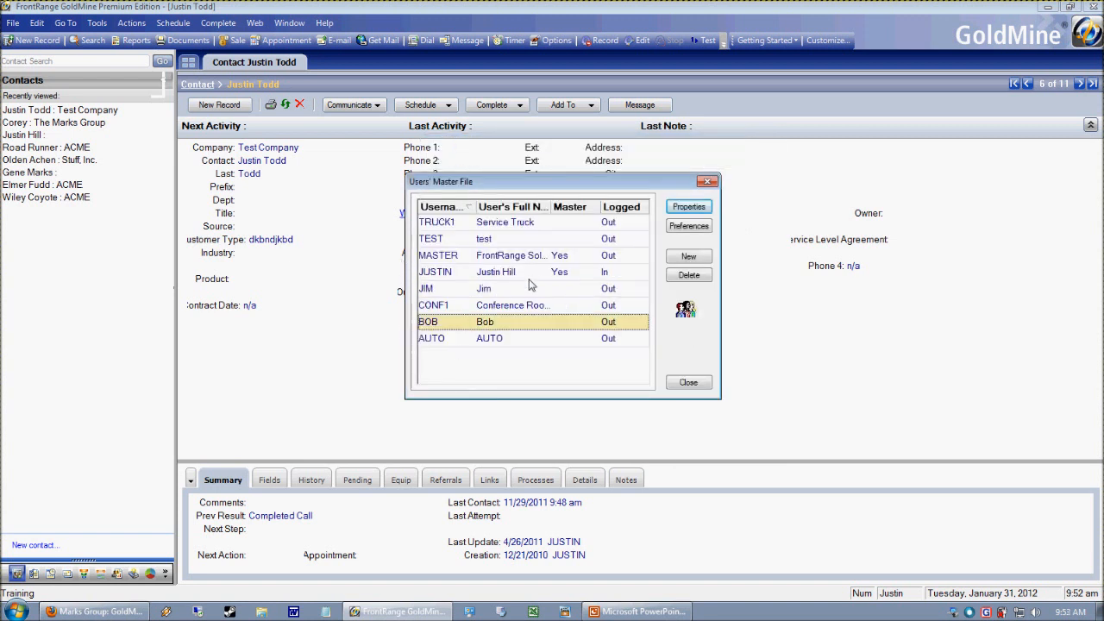
click(688, 208)
click(559, 164)
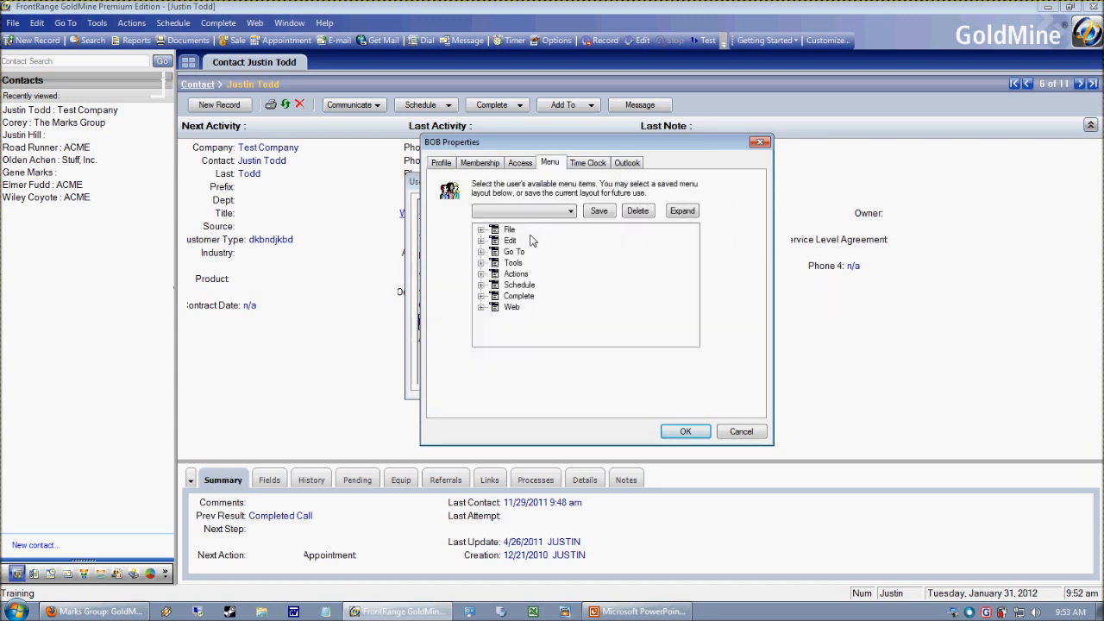
click(517, 211)
click(489, 223)
click(688, 431)
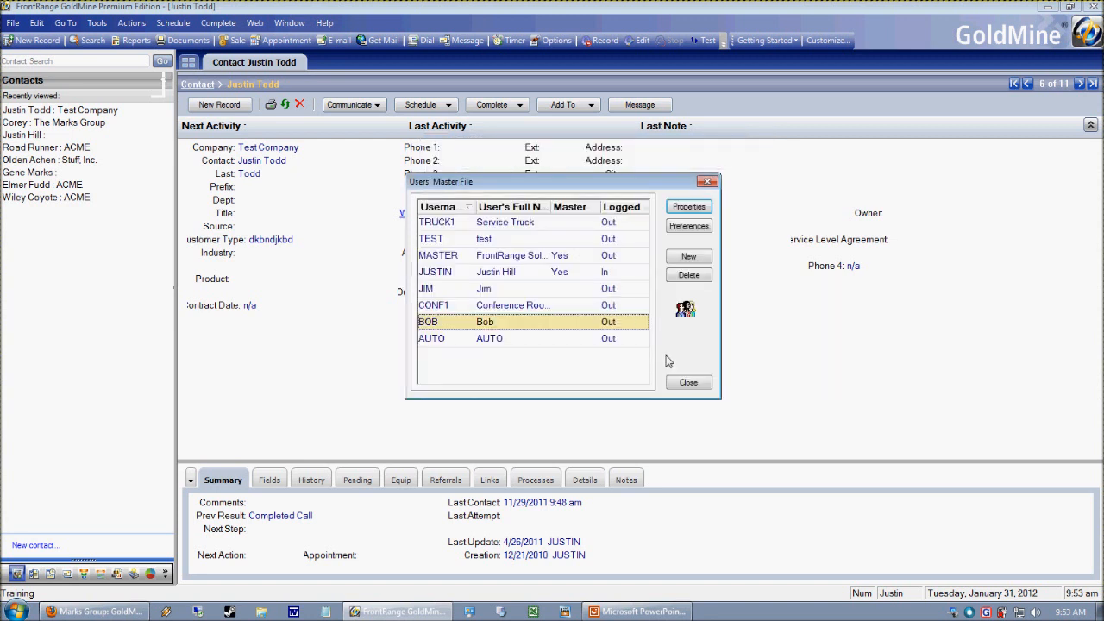
click(689, 383)
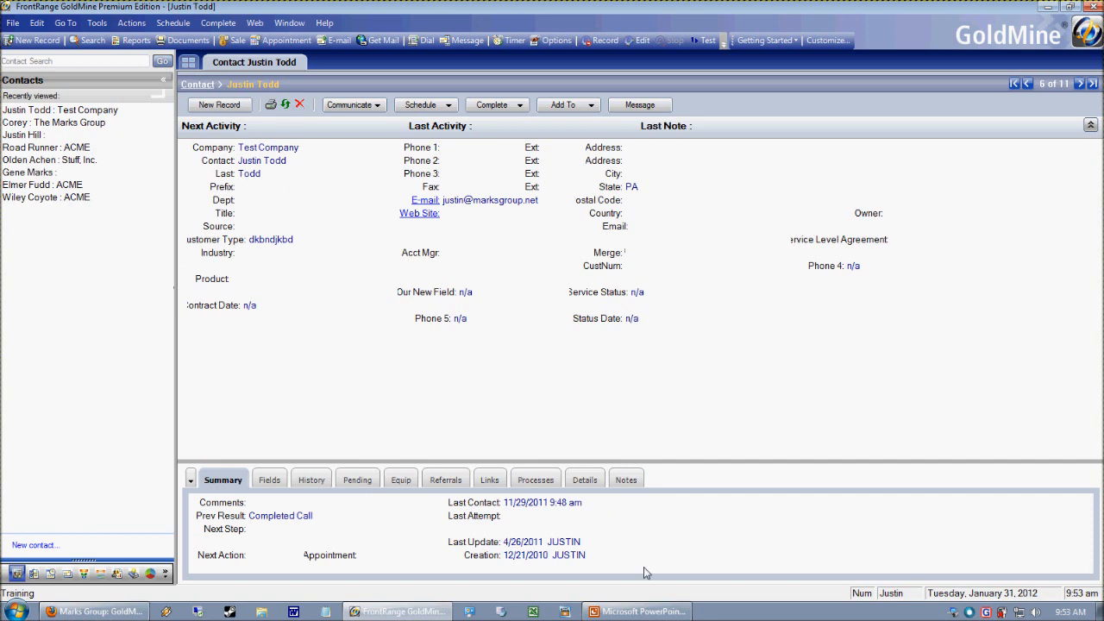
- Check the tips slide in PowerPoint, return to GoldMine, and enter the Phone 1 number for the recently viewed contact directly above Road Runner
click(621, 613)
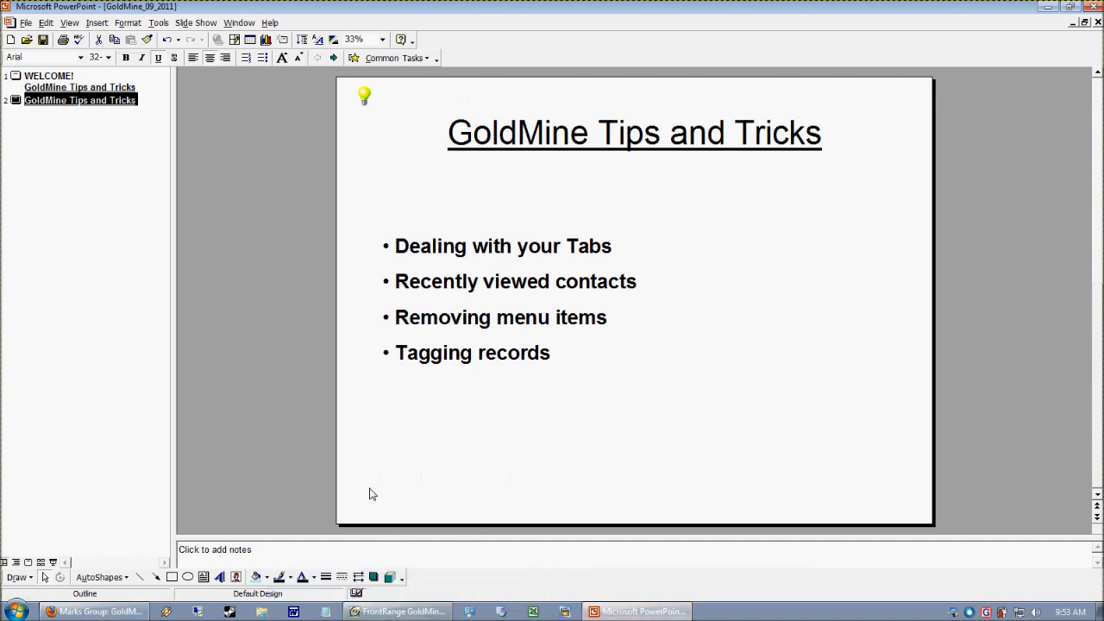
click(396, 611)
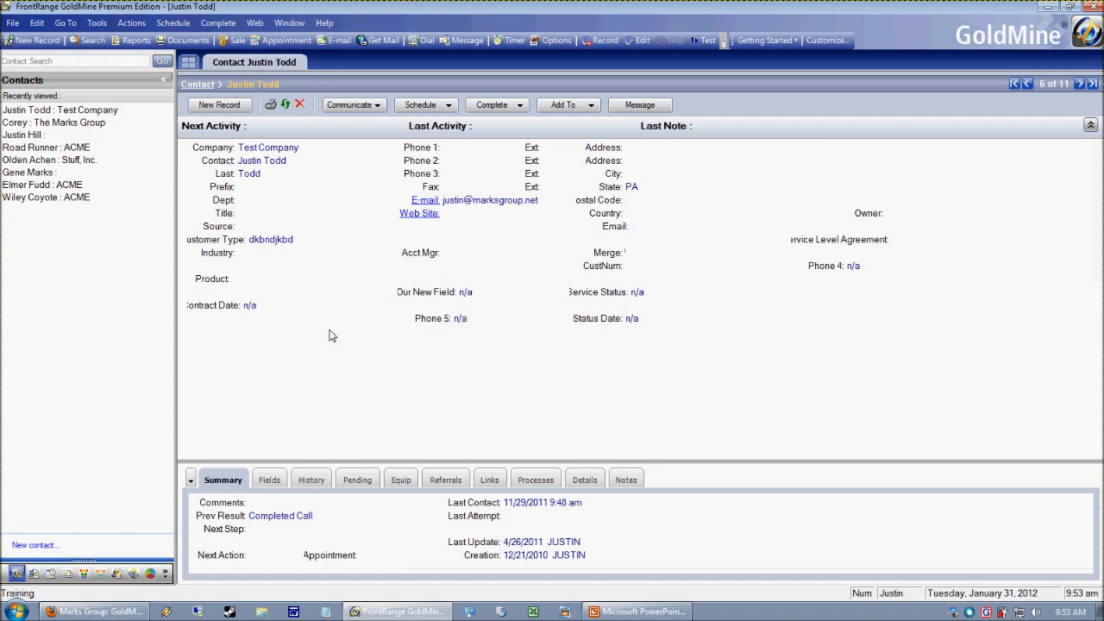
click(21, 135)
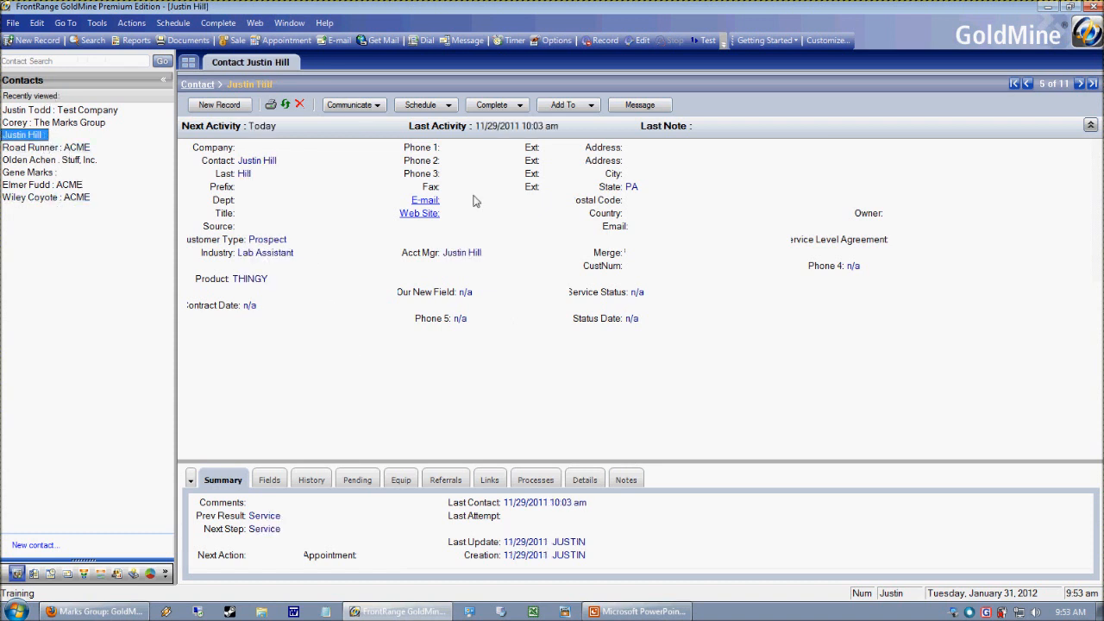
click(481, 149)
key(Return)
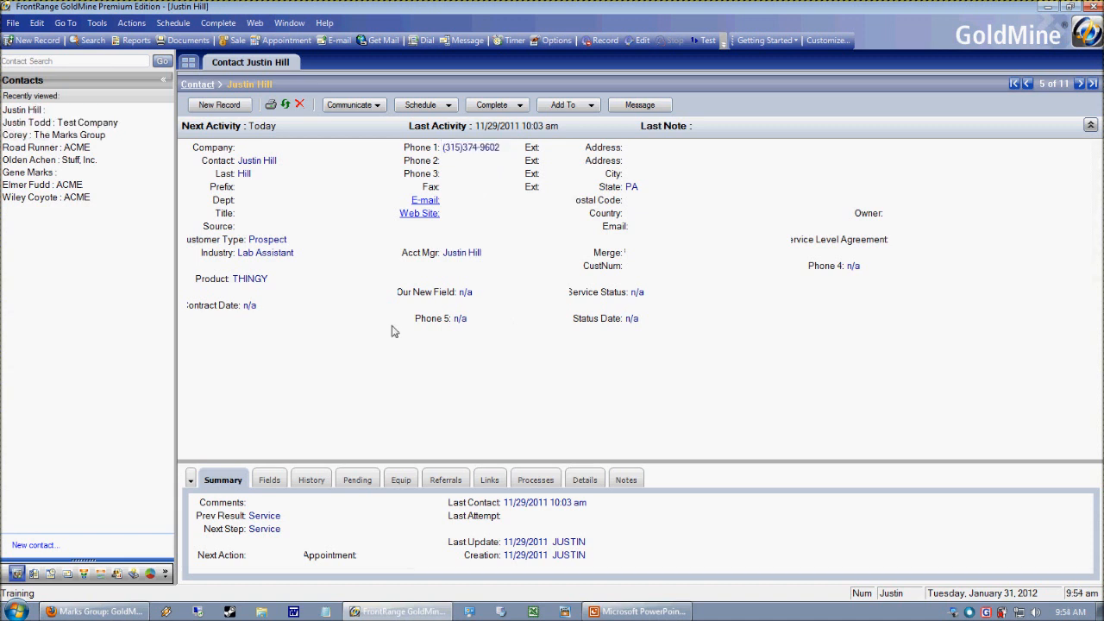
click(180, 23)
mouse_move(141, 28)
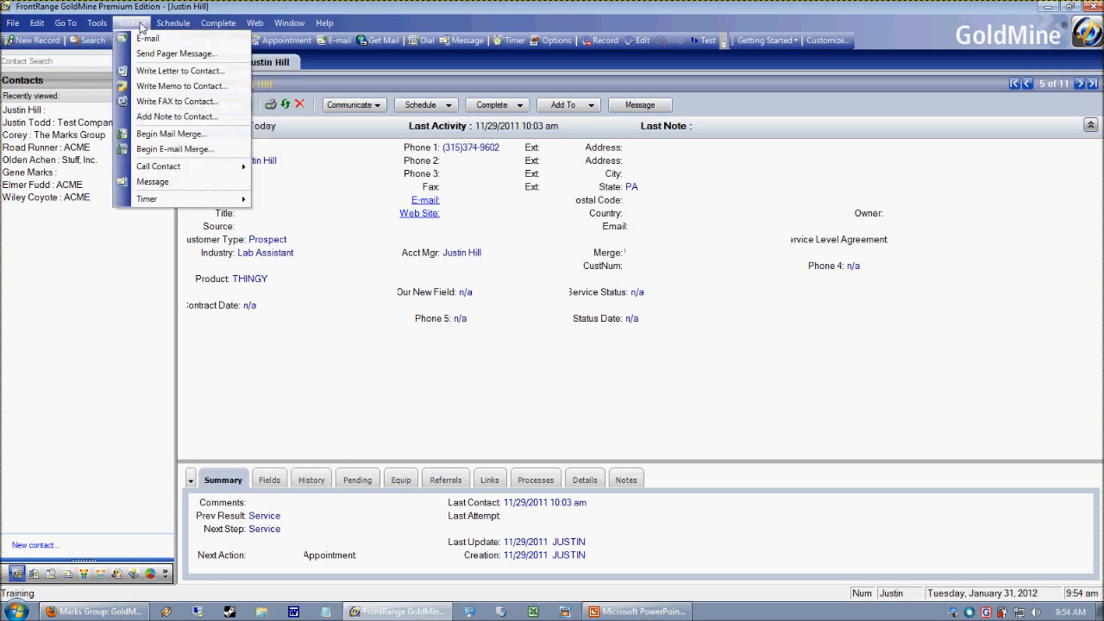
click(170, 184)
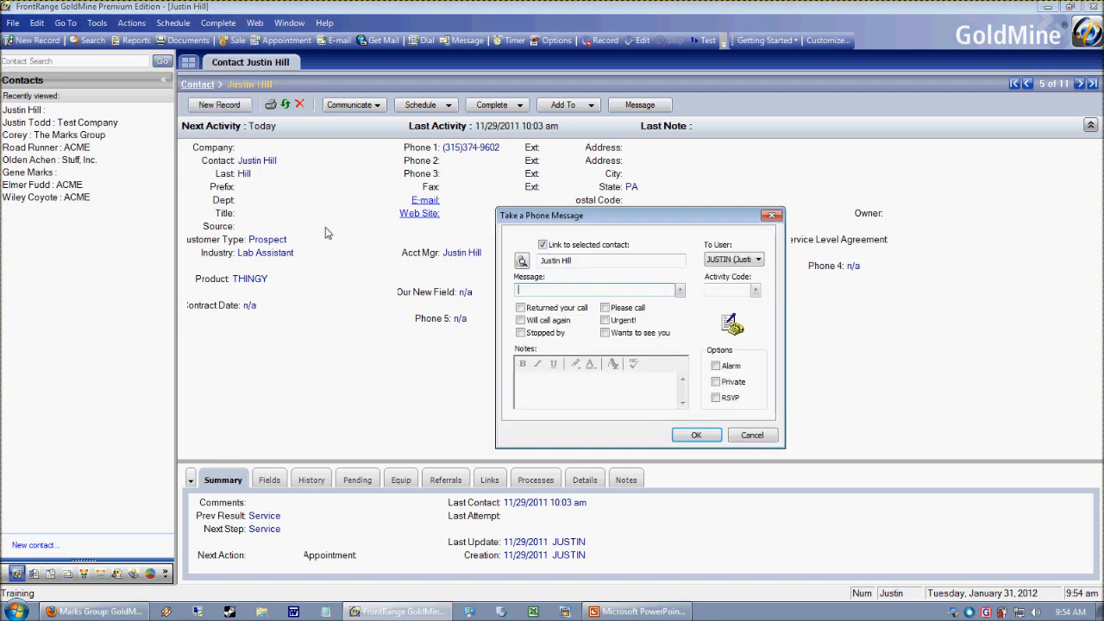
click(750, 436)
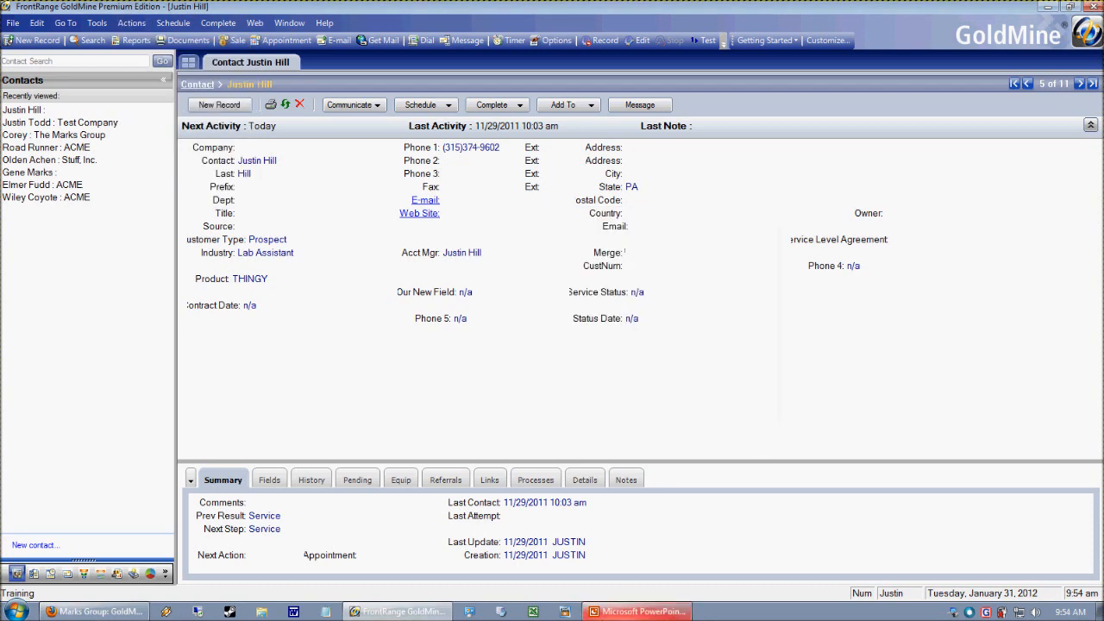
- Look up the "GoldMine : Sending Texts with GoldMine" post on the Marks Group blog in Firefox, and return to GoldMine
click(114, 615)
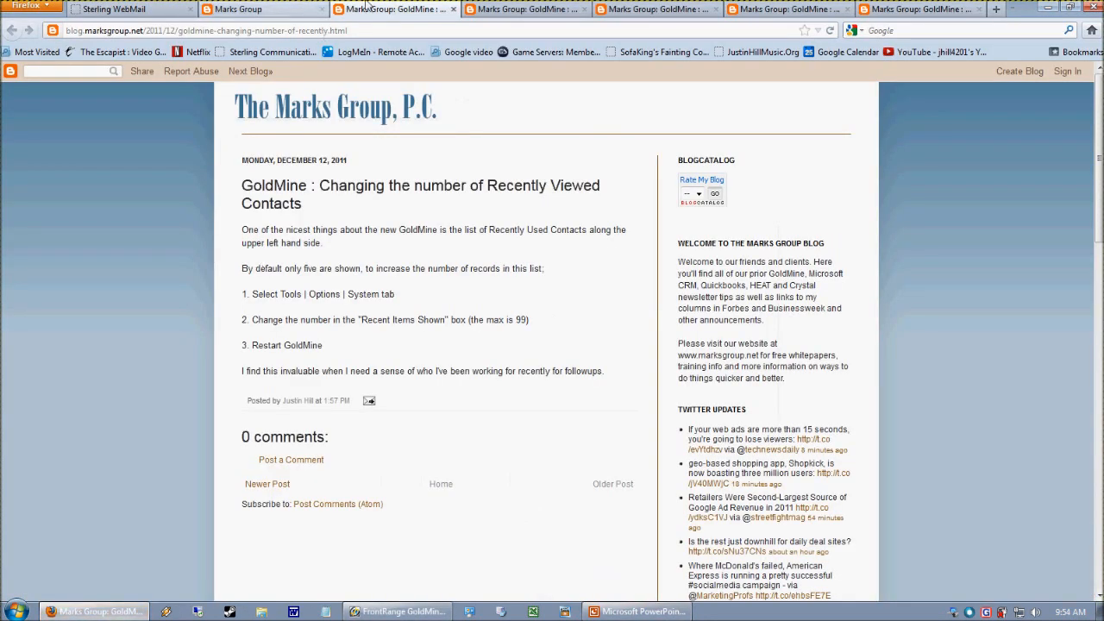
click(250, 8)
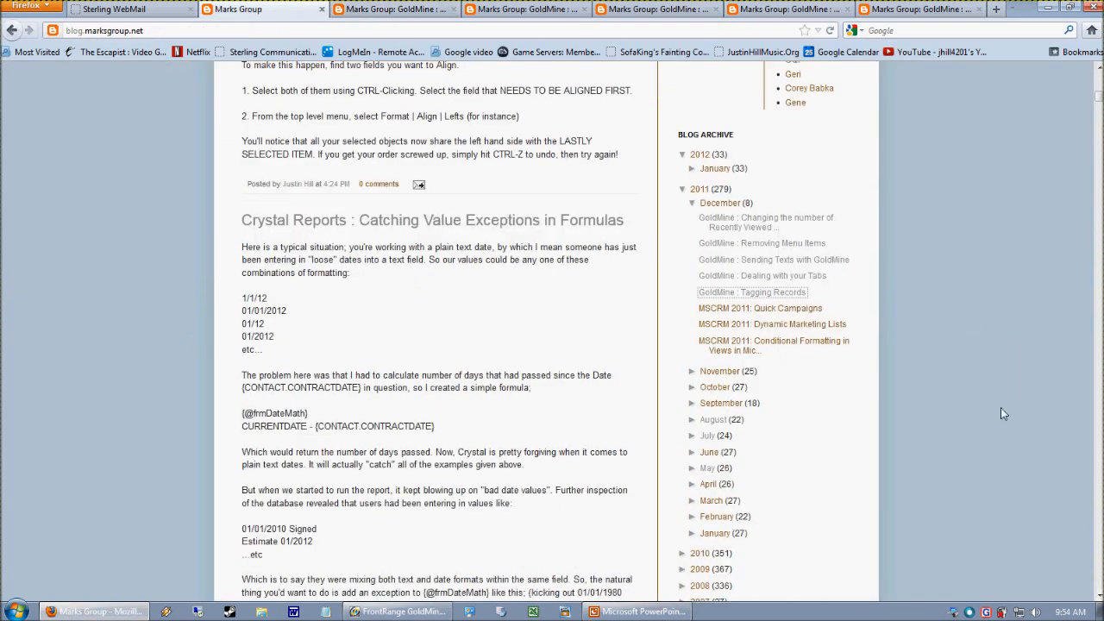
click(771, 260)
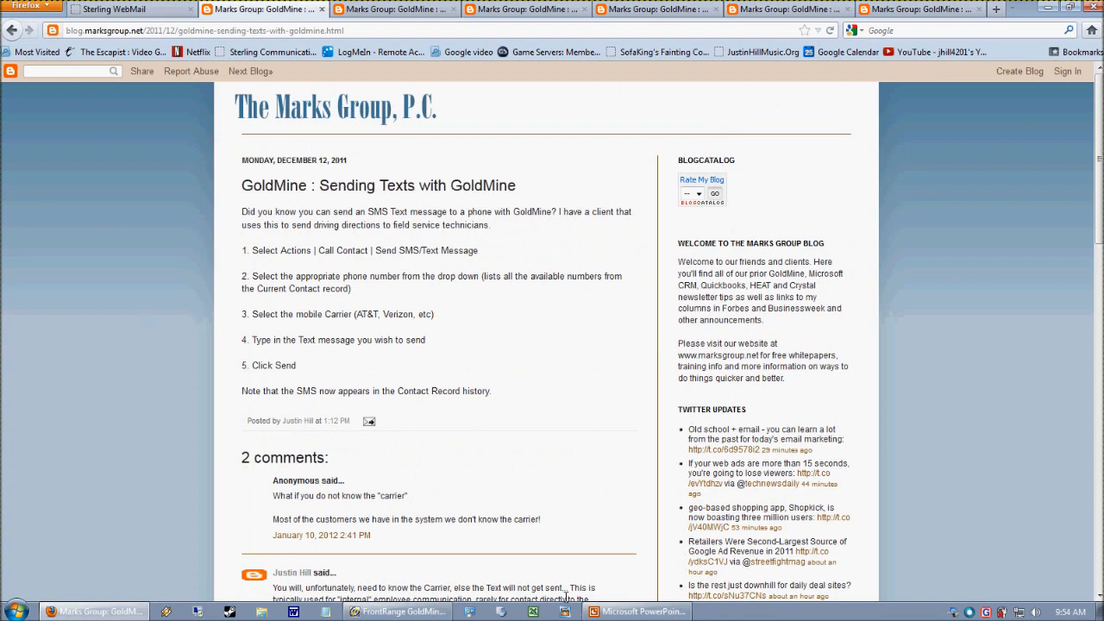
click(397, 611)
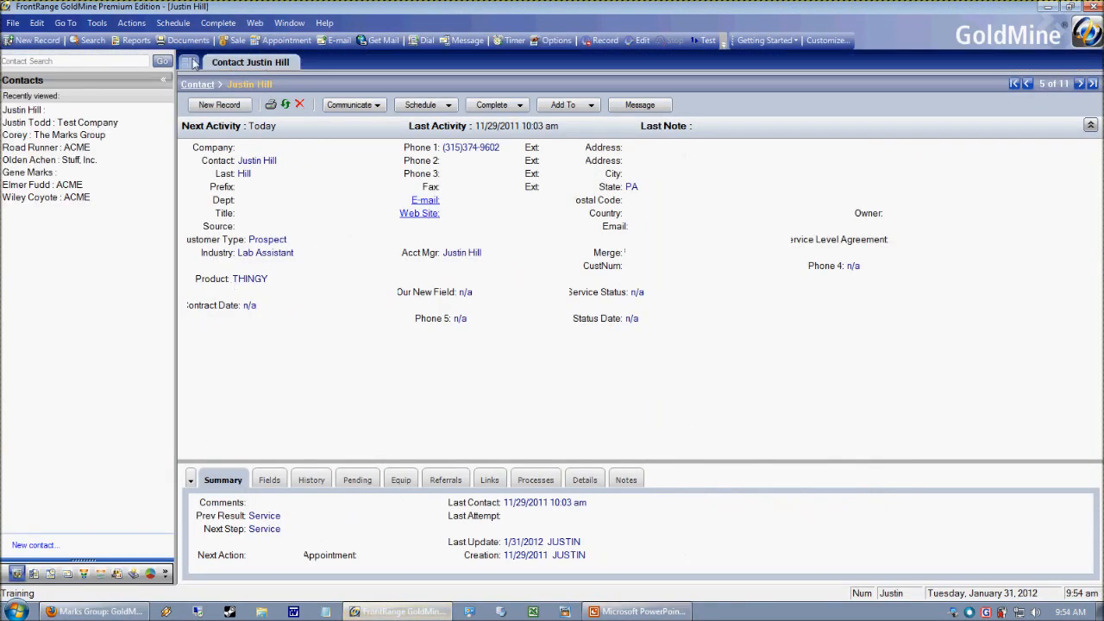
click(138, 25)
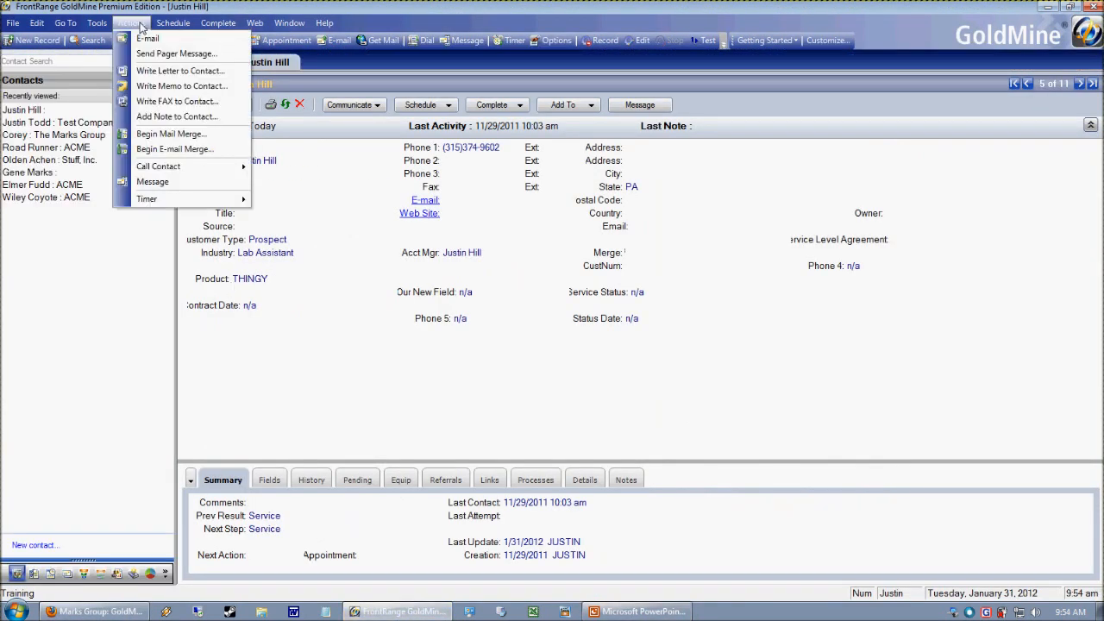
mouse_move(181, 173)
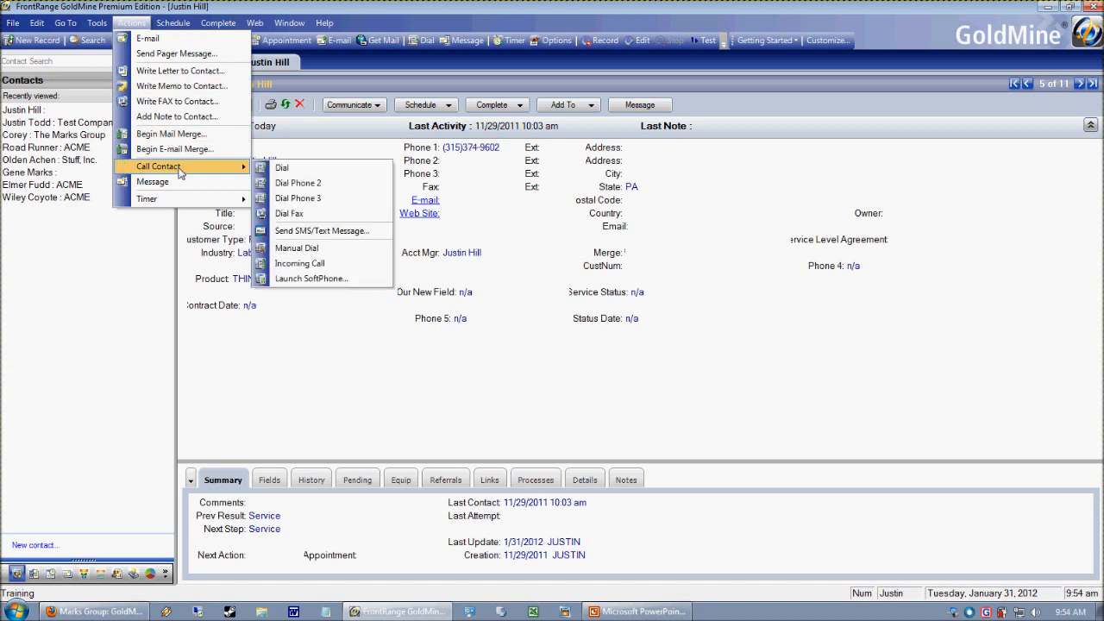
click(362, 233)
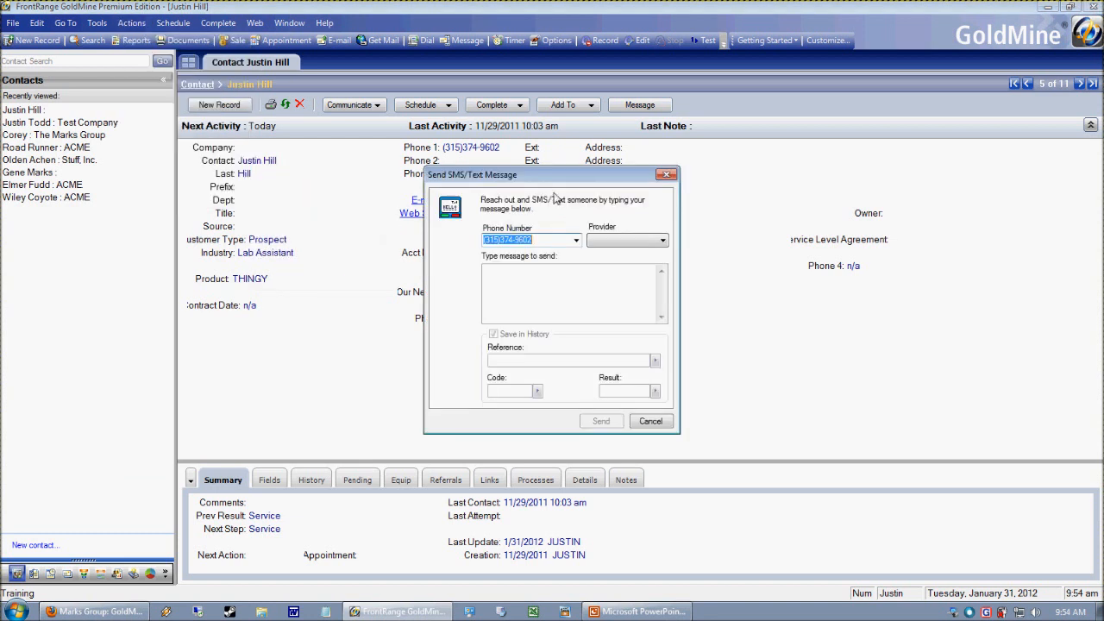
drag(531, 184, 646, 129)
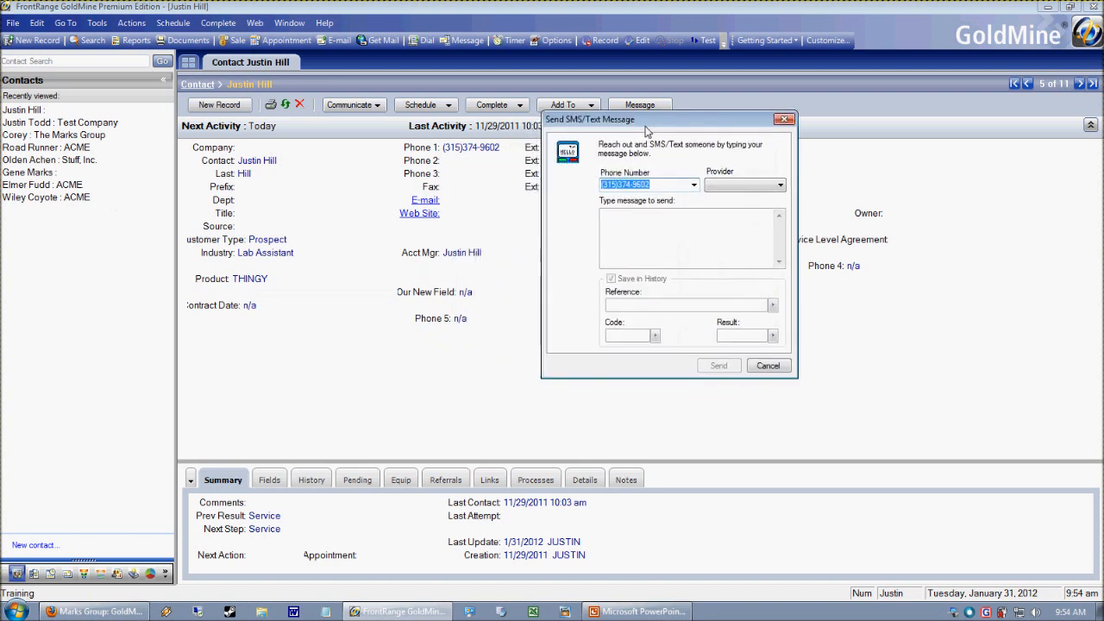
click(667, 189)
drag(660, 190, 575, 151)
click(670, 189)
click(754, 187)
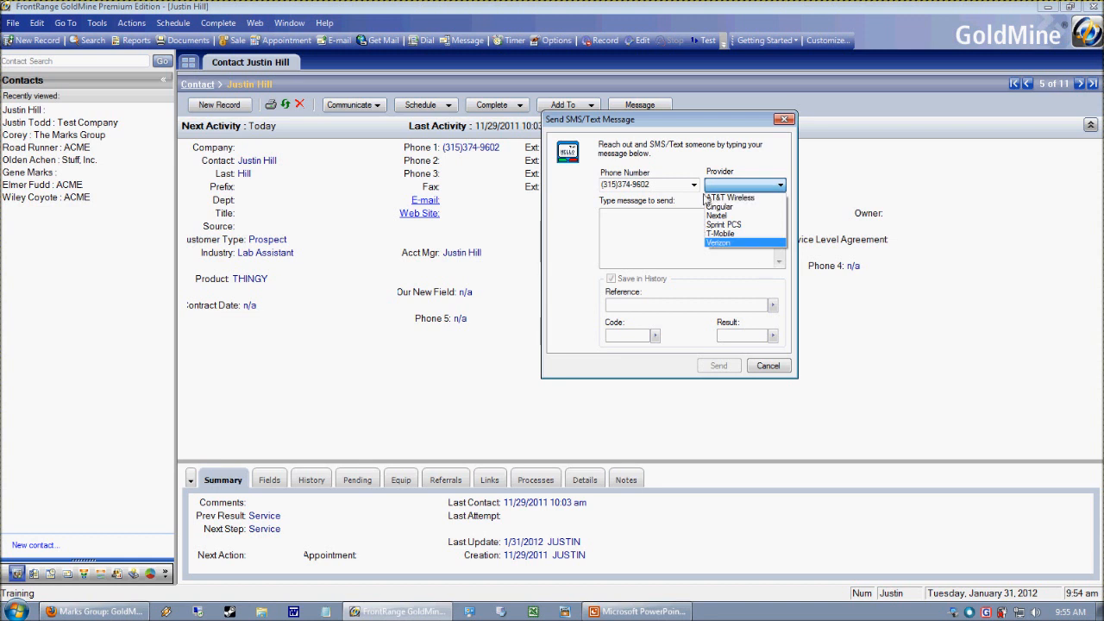
click(749, 198)
click(745, 183)
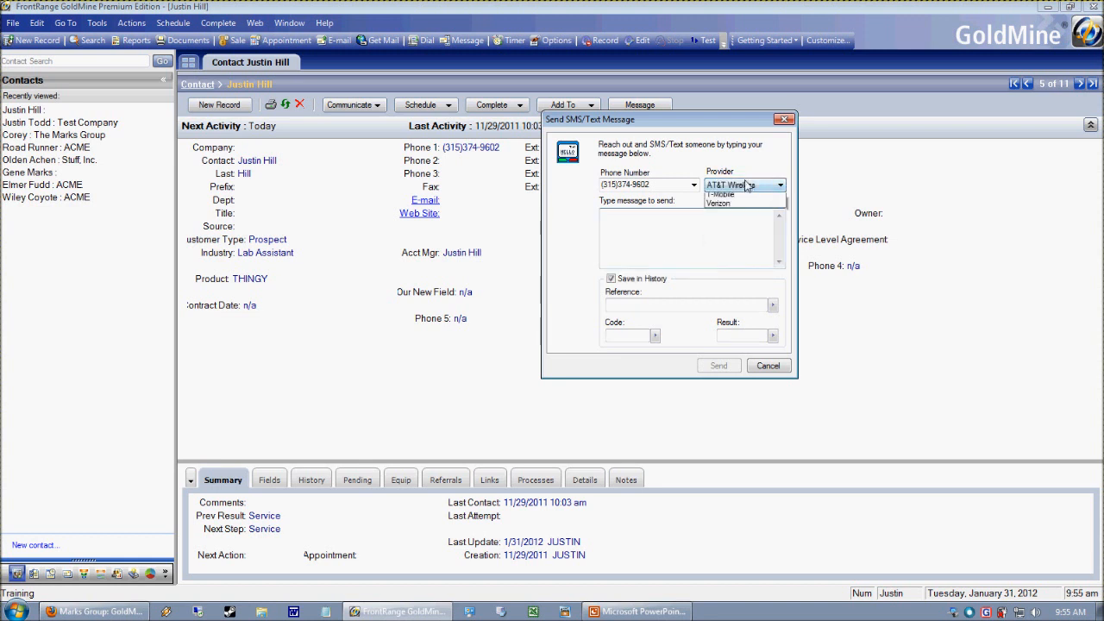
click(786, 367)
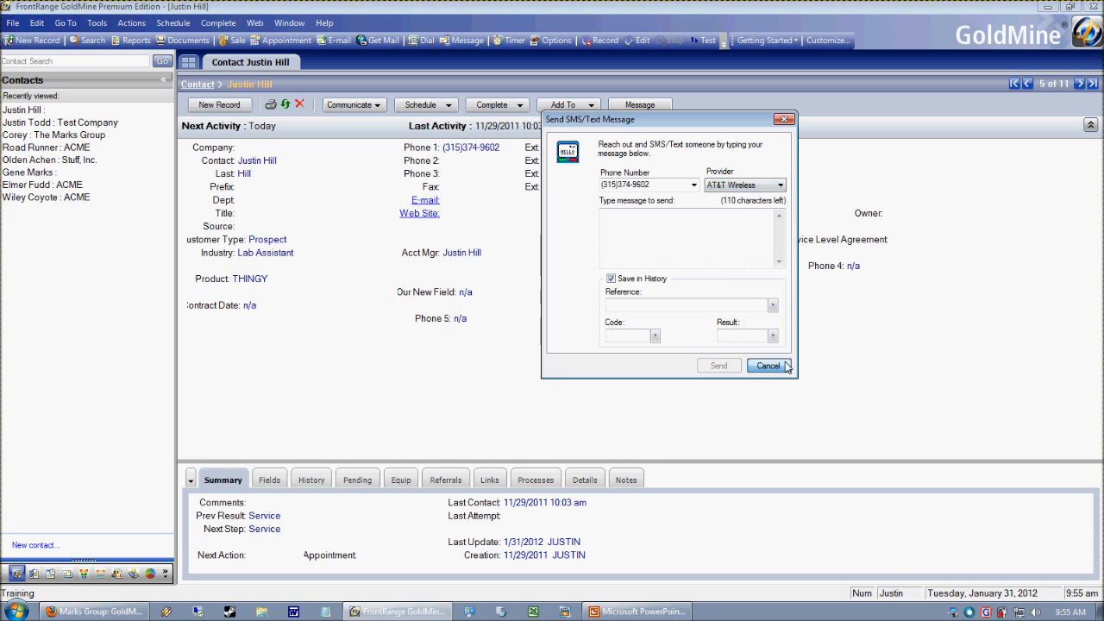
- Send the contact the SMS "This is a test message" with AT&T Wireless as provider, submitting it a second time from the same dialog
click(131, 22)
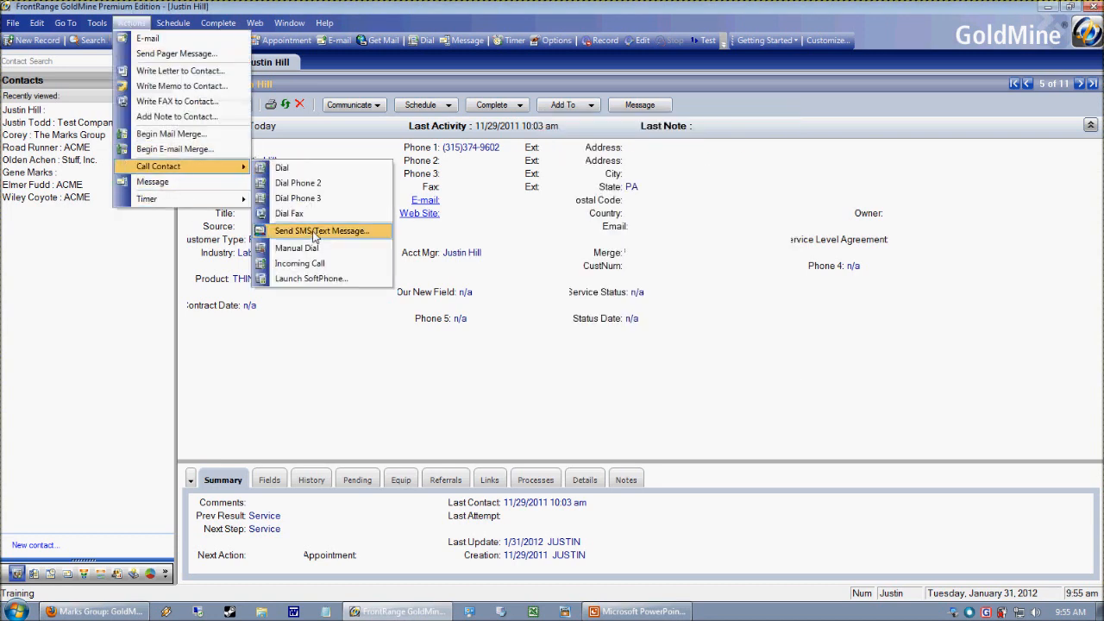
click(317, 234)
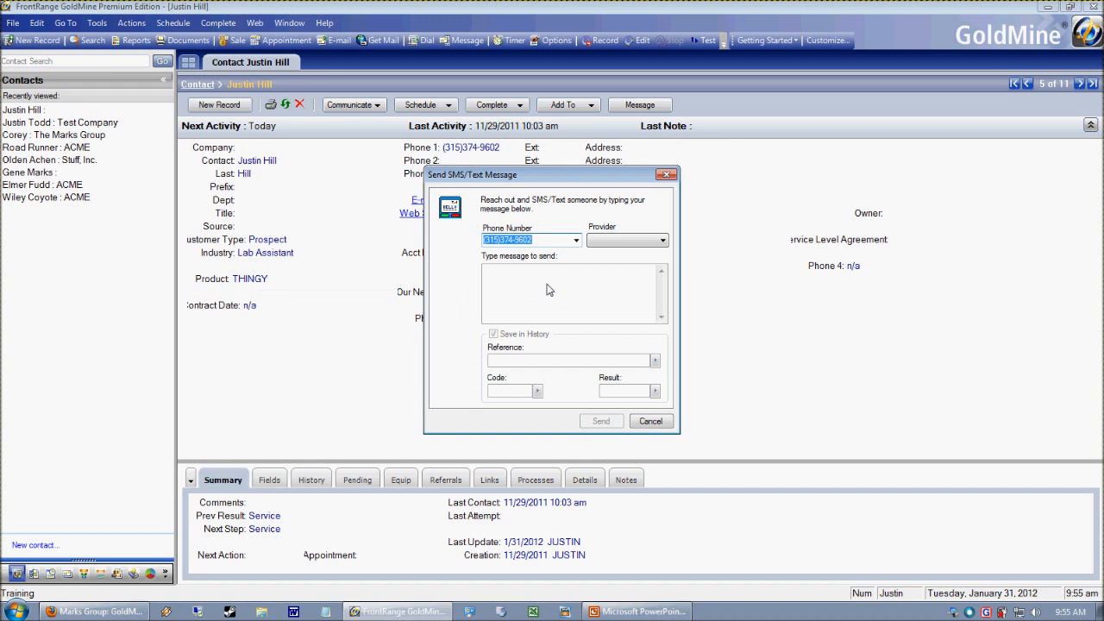
click(636, 241)
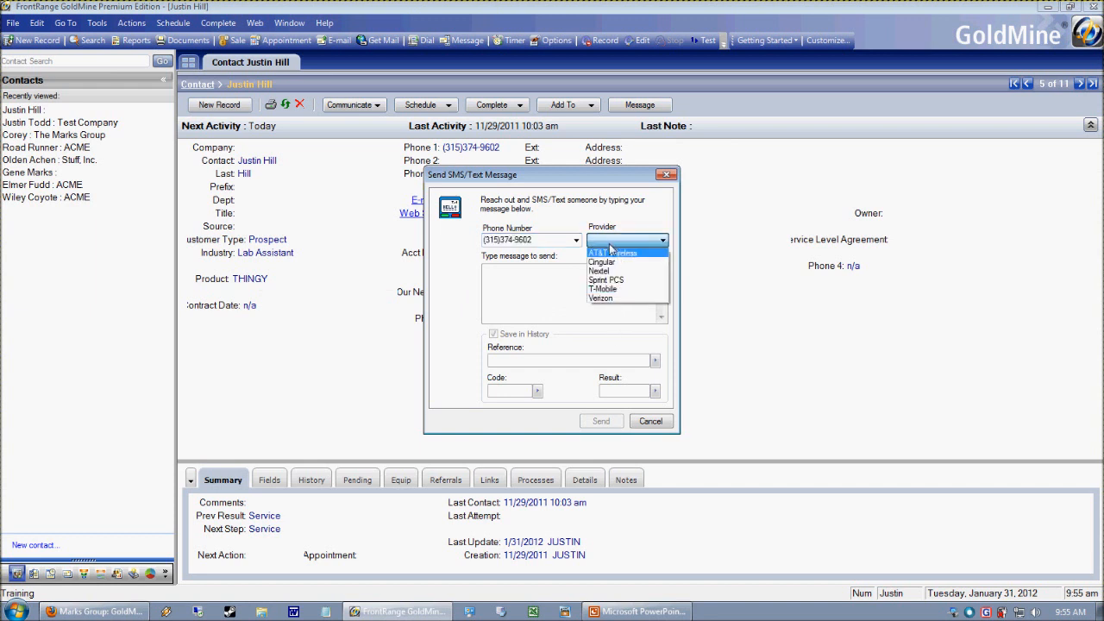
click(608, 254)
text(This is a test message)
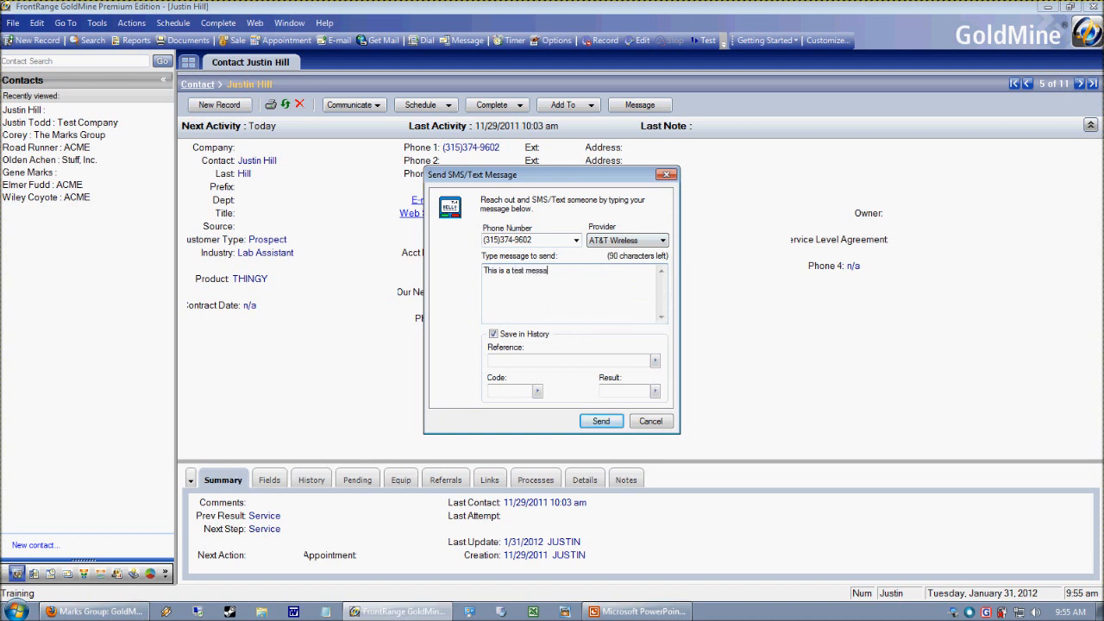
click(617, 422)
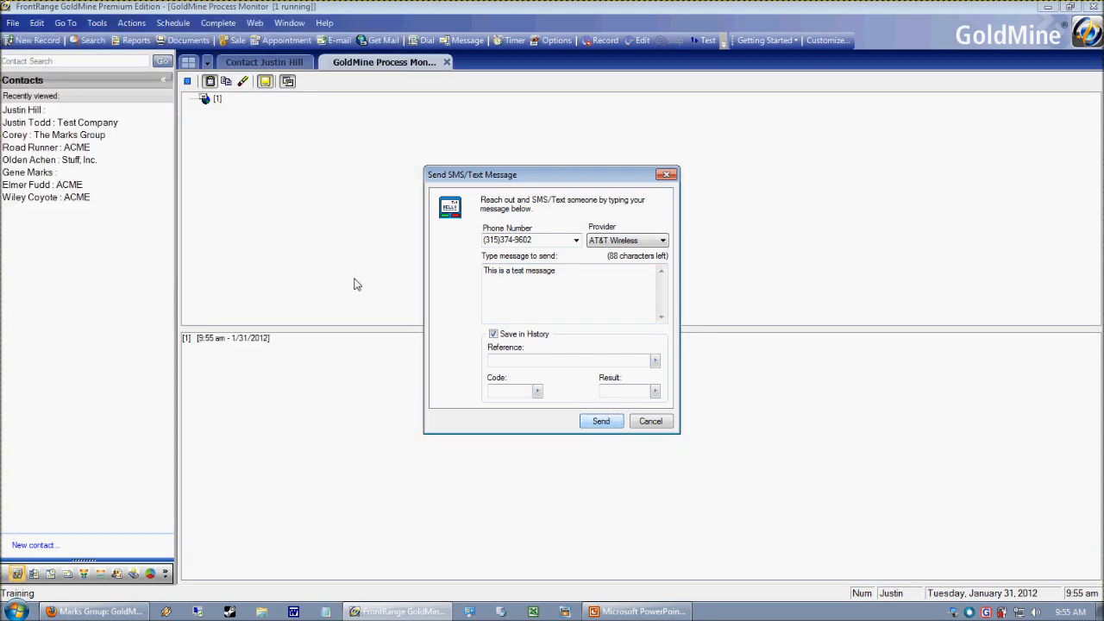
drag(518, 174, 588, 158)
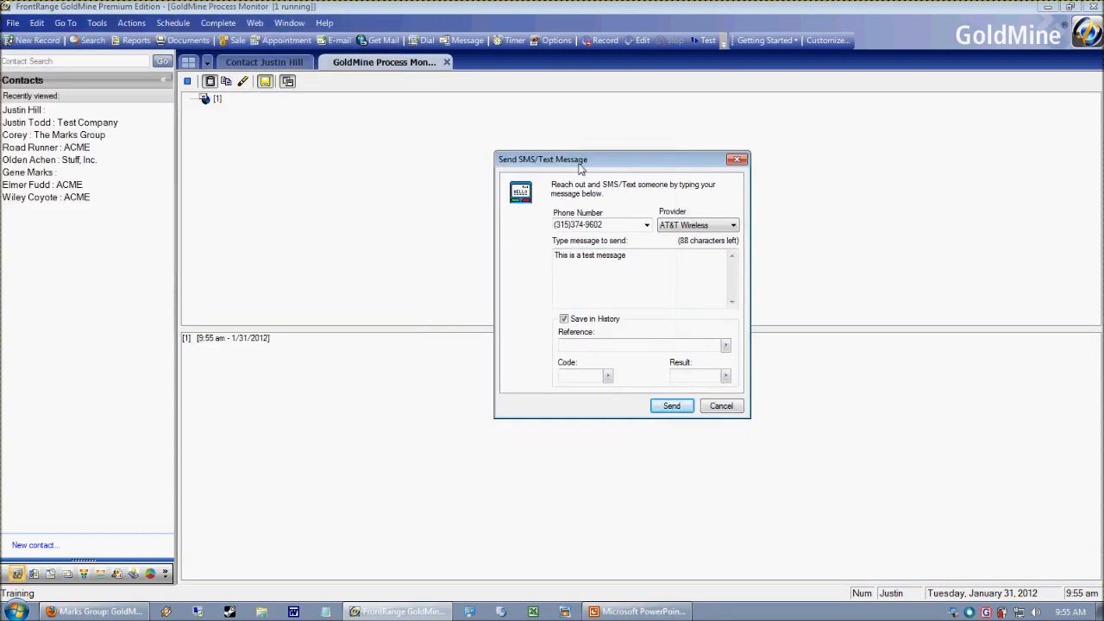
click(672, 407)
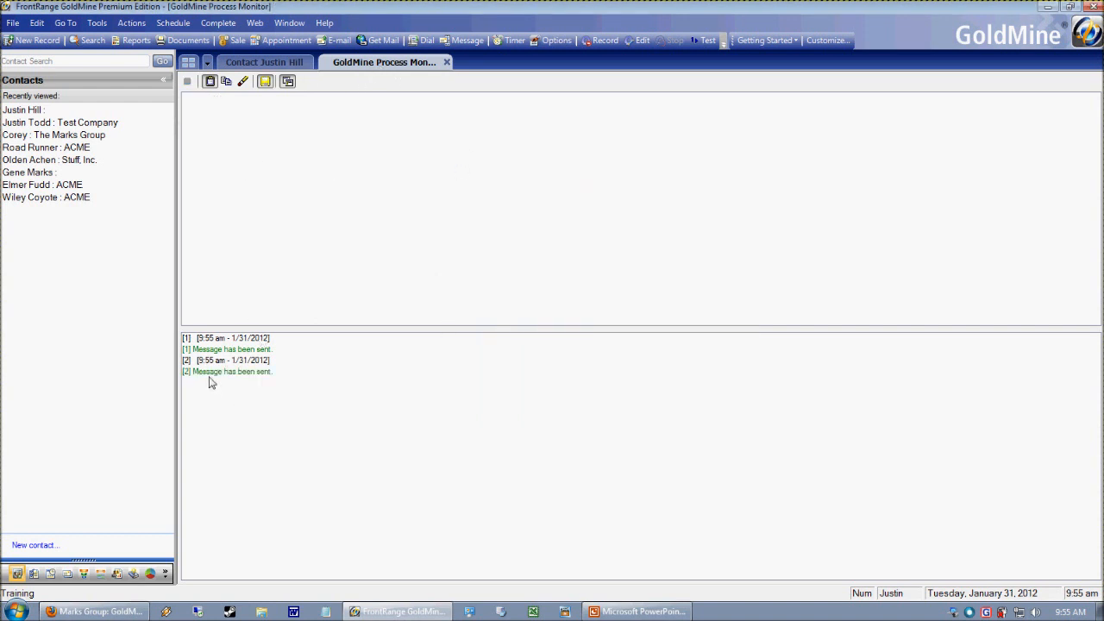
- Open the most recent SMS/Text Message entry in the contact's history, with the record's detail area enlarged
click(265, 59)
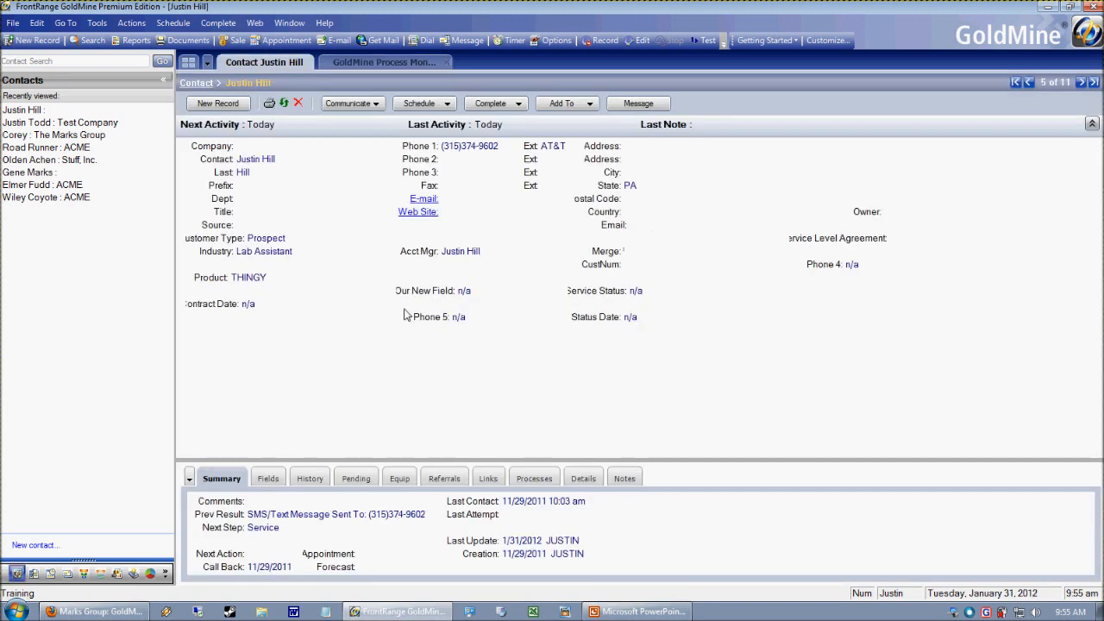
drag(335, 461, 335, 377)
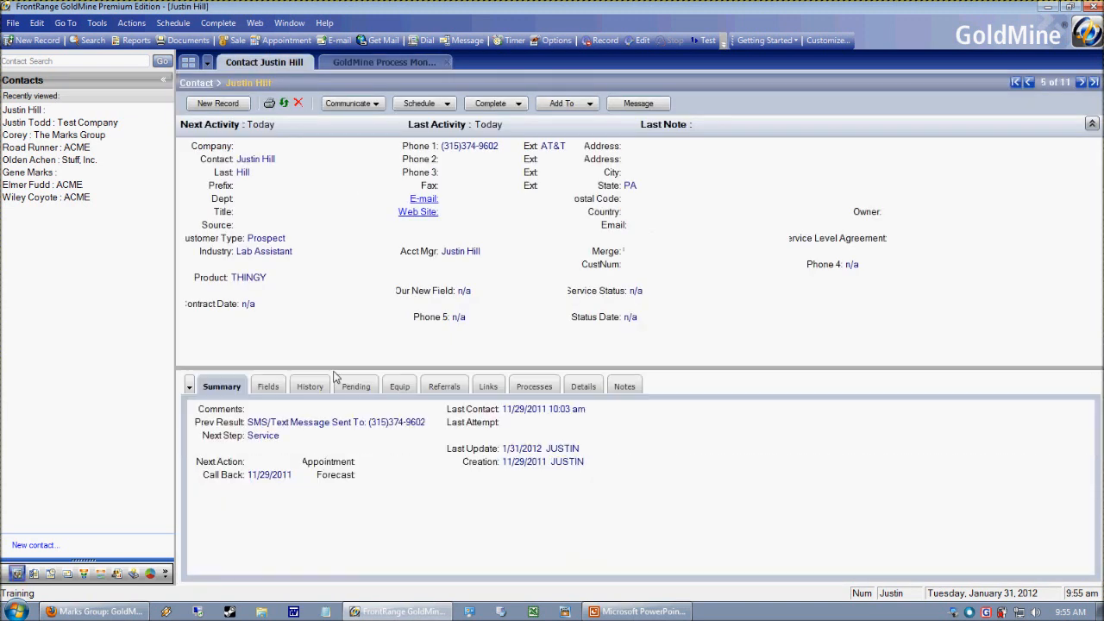
click(310, 386)
click(364, 442)
click(385, 421)
double_click(372, 424)
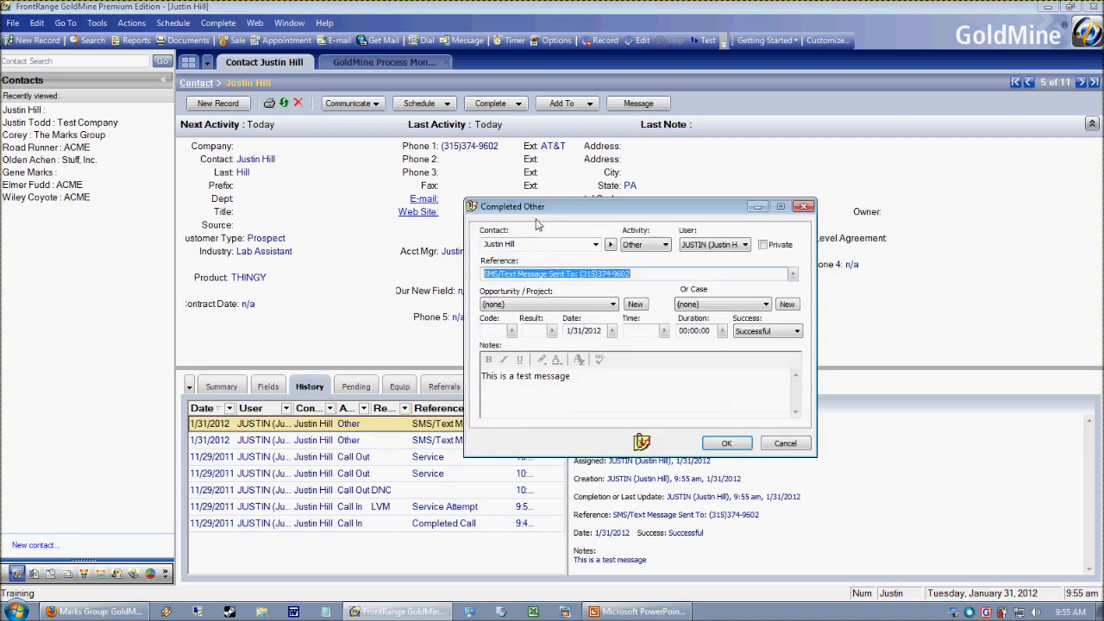
- Examine the reference, success status and notes of the completed SMS entry, and close it without changes
click(638, 234)
drag(624, 231, 691, 233)
click(672, 370)
drag(638, 340, 525, 337)
click(573, 352)
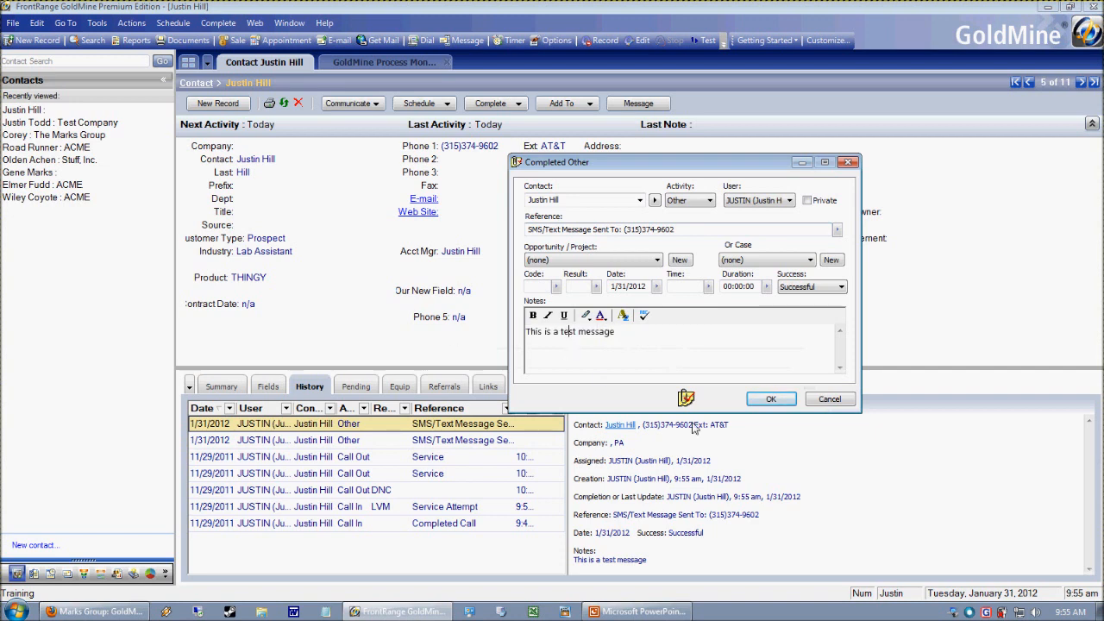
click(827, 400)
- Look at the SMS/Text Message form for the current contact, and close it without sending
click(136, 24)
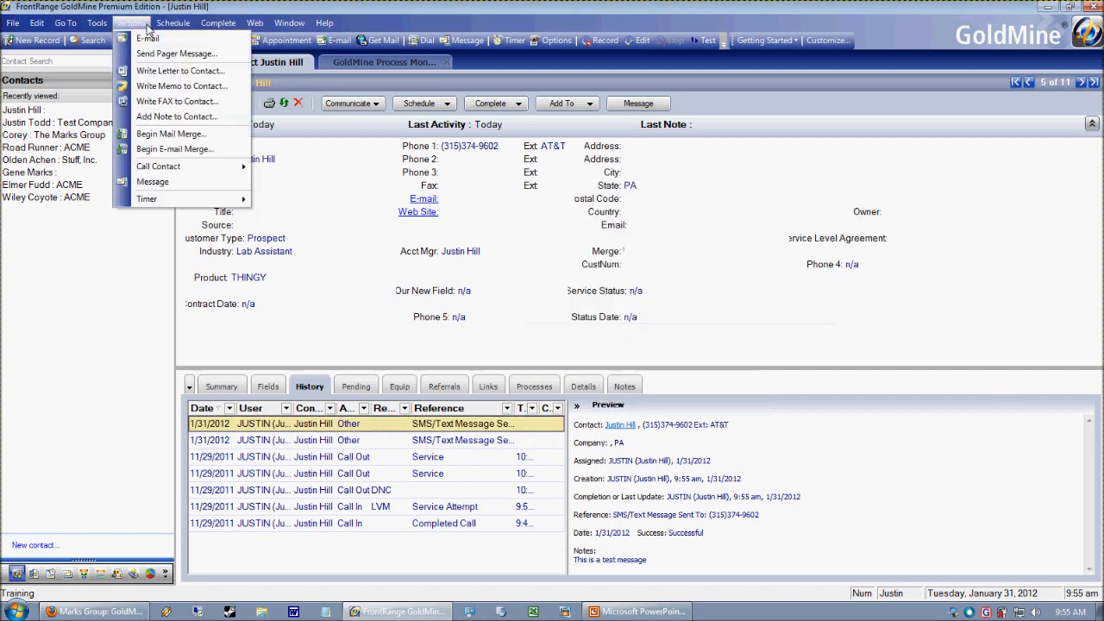
mouse_move(199, 167)
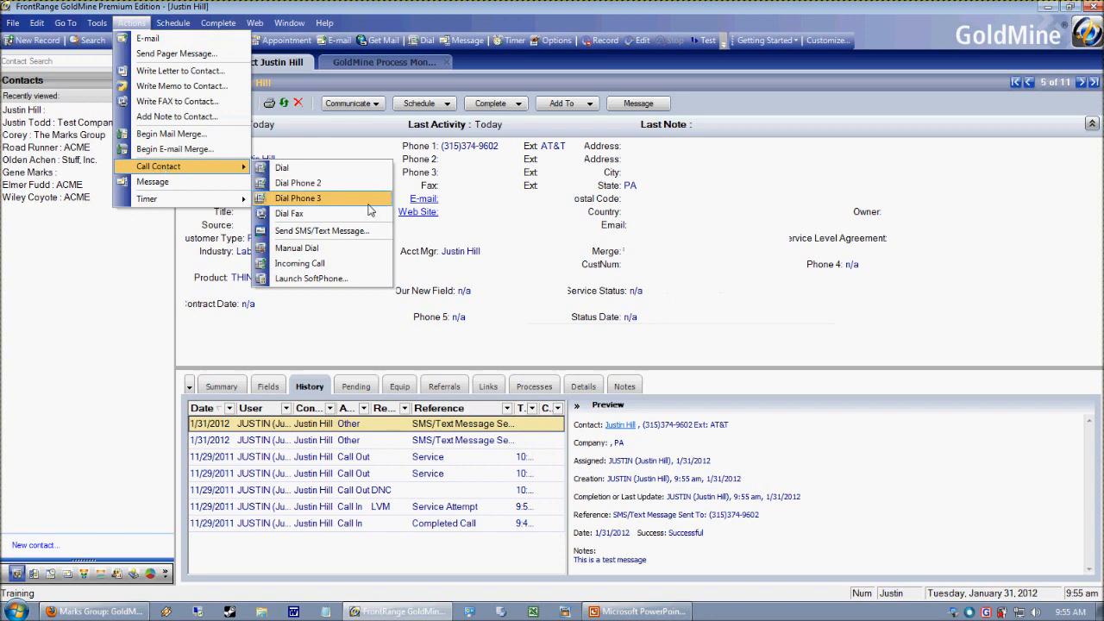
click(340, 231)
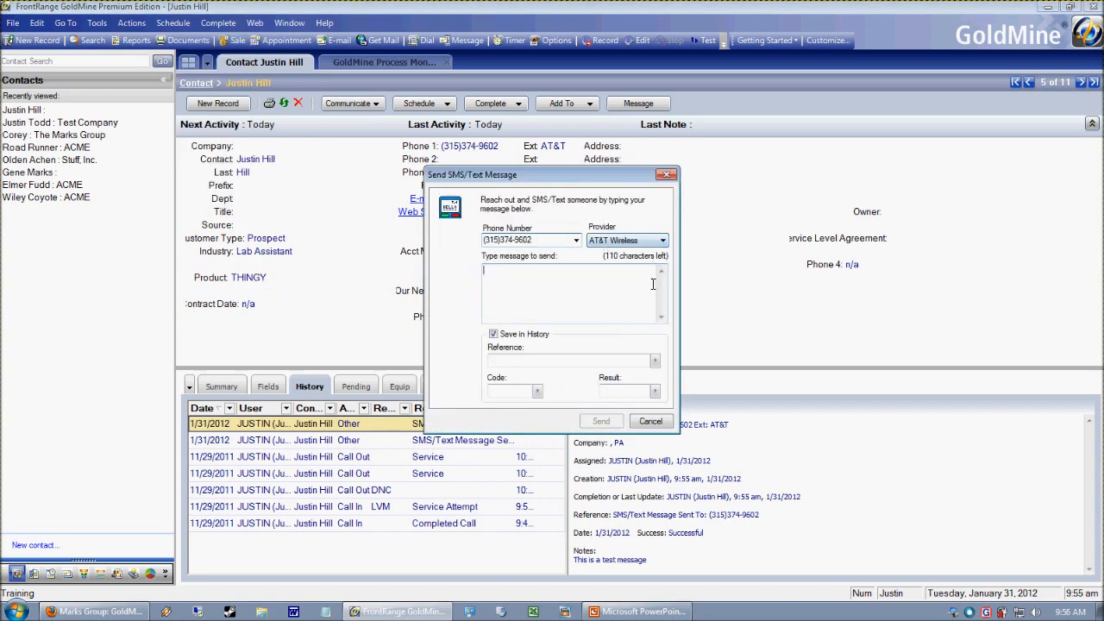
click(650, 421)
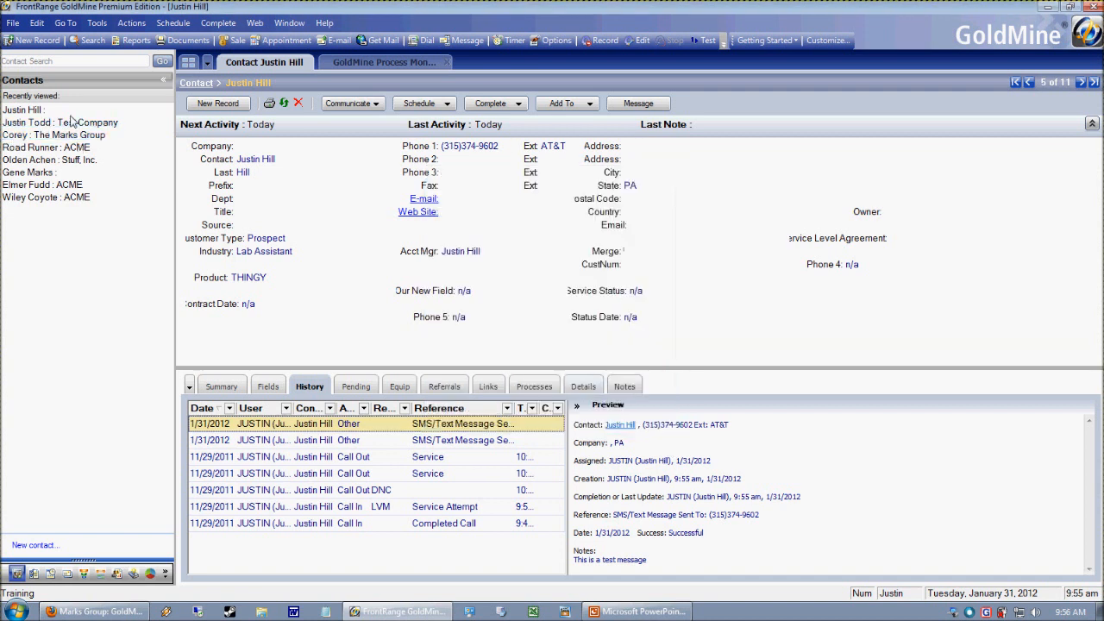
- Open the recently viewed contact at Test Company and enter its Phone 1 number
click(74, 122)
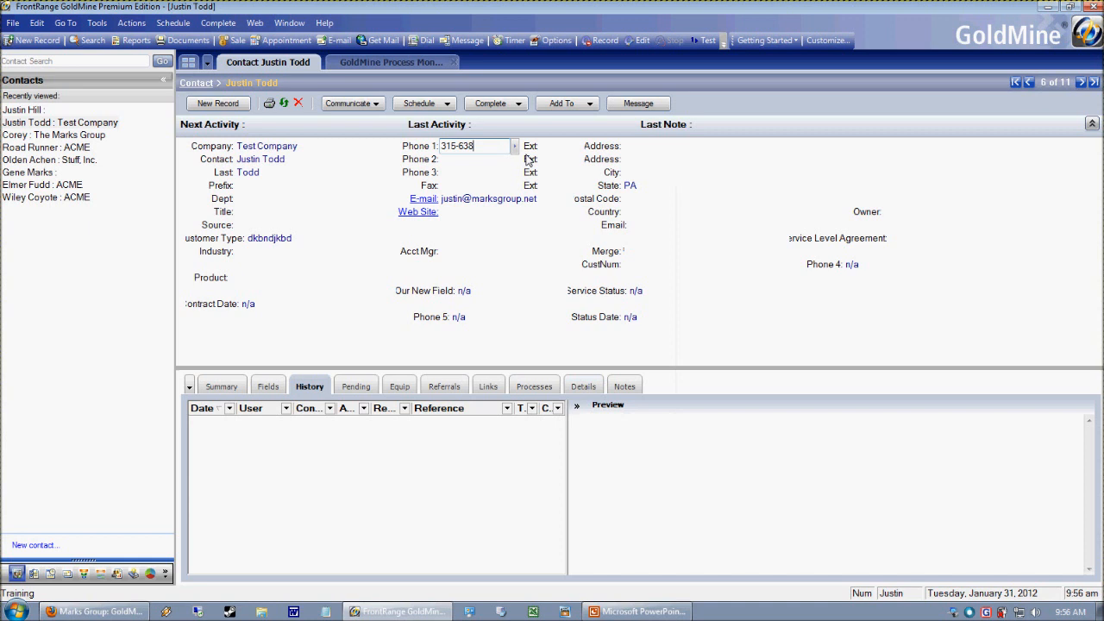
click(528, 159)
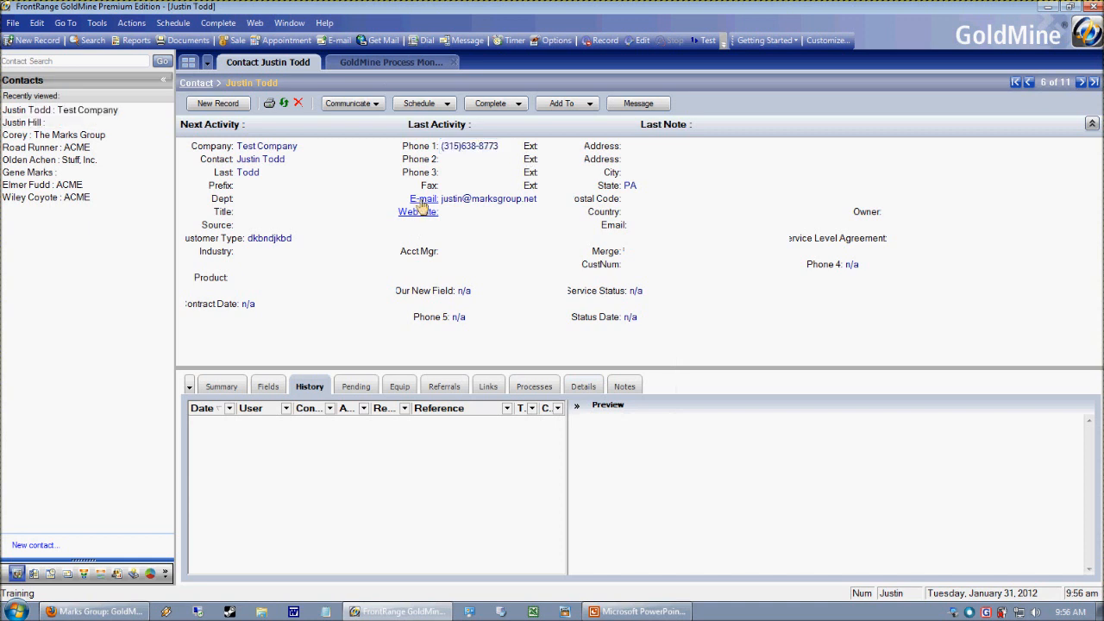
- Try Cingular as the provider in a new SMS to the Test Company contact, and close the form without sending
click(131, 23)
mouse_move(186, 167)
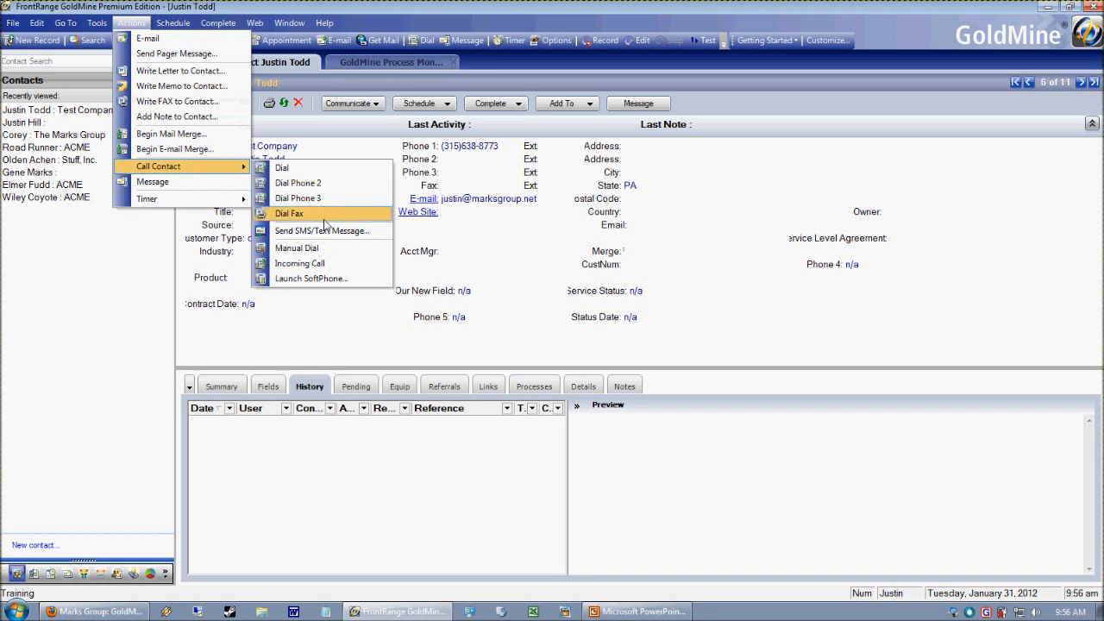
click(299, 231)
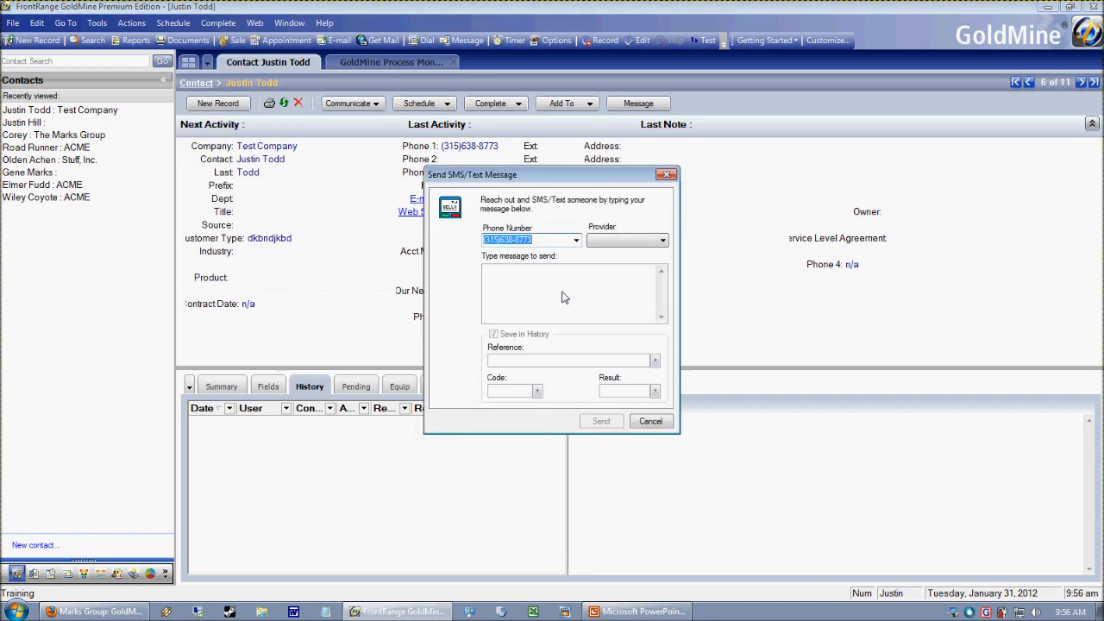
click(636, 241)
click(625, 263)
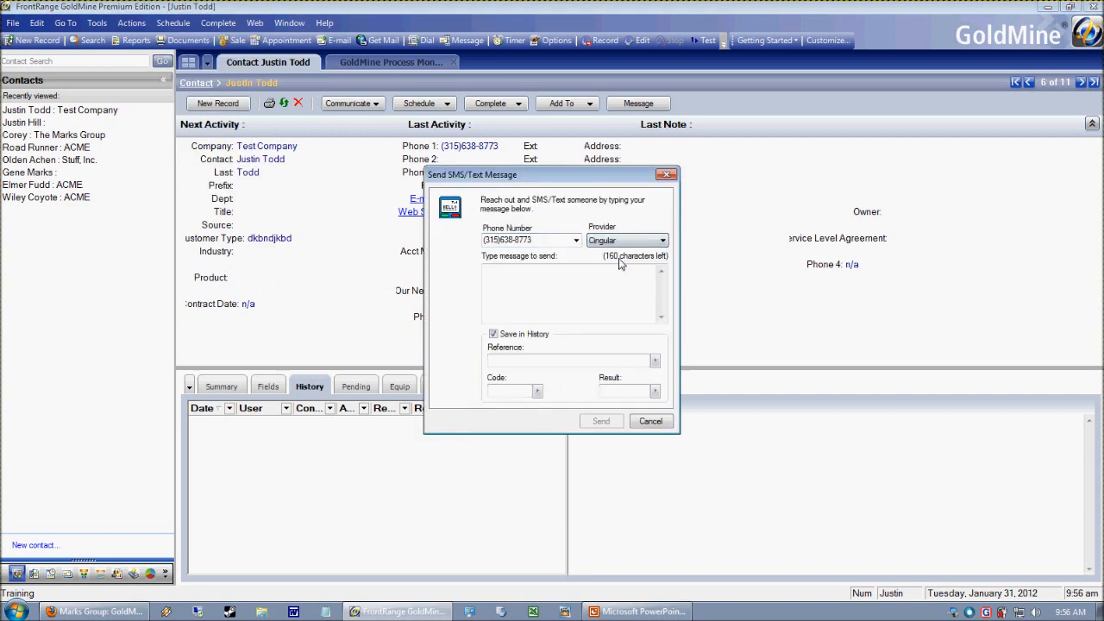
click(651, 421)
- Return to the contact with AT&T as the Phone 1 extension, and examine the provider choice in a new SMS without sending it
click(25, 123)
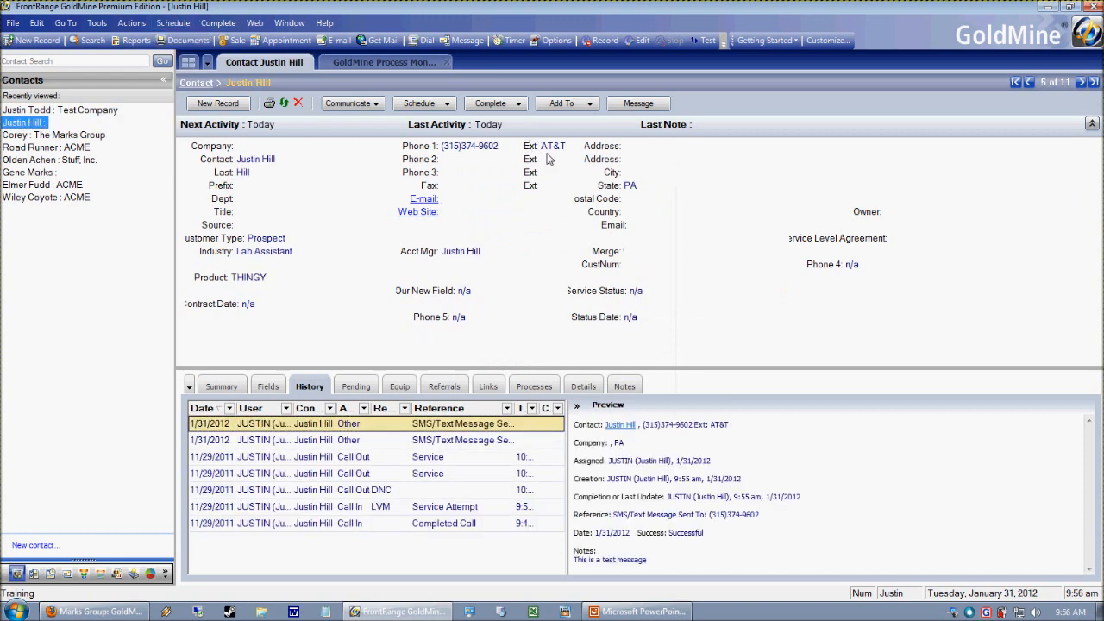
click(131, 23)
mouse_move(188, 175)
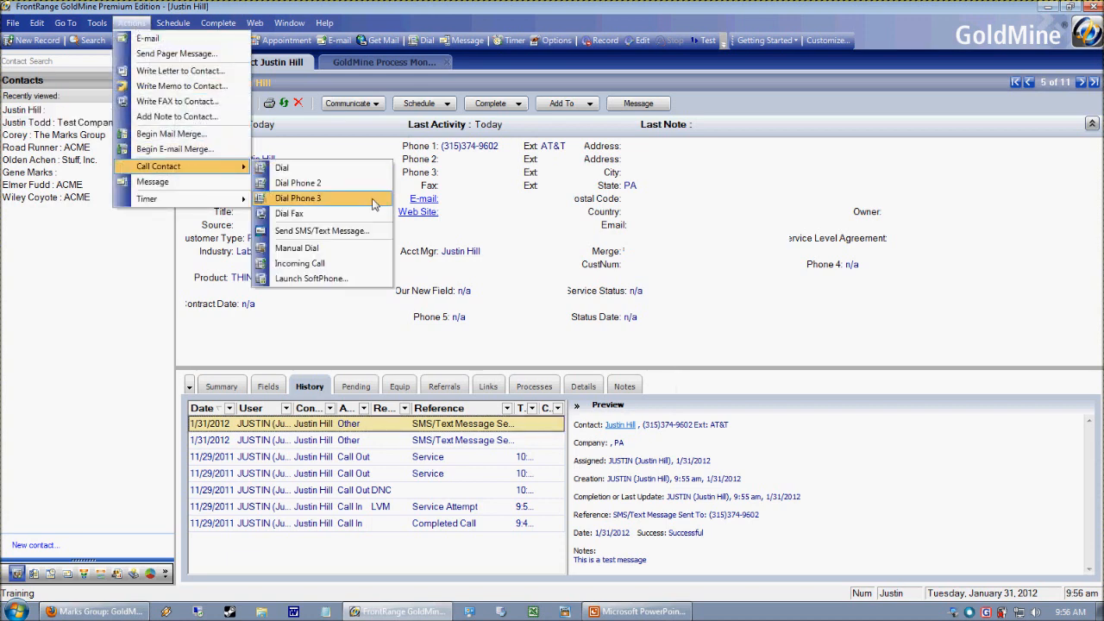
click(354, 229)
drag(559, 180, 702, 113)
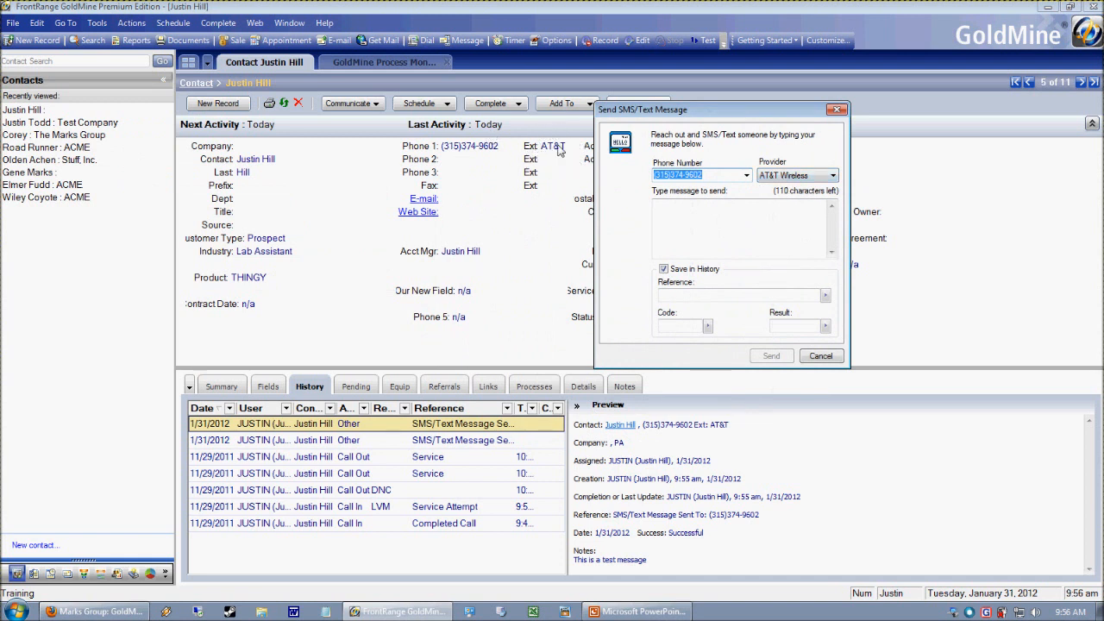
click(766, 176)
click(816, 183)
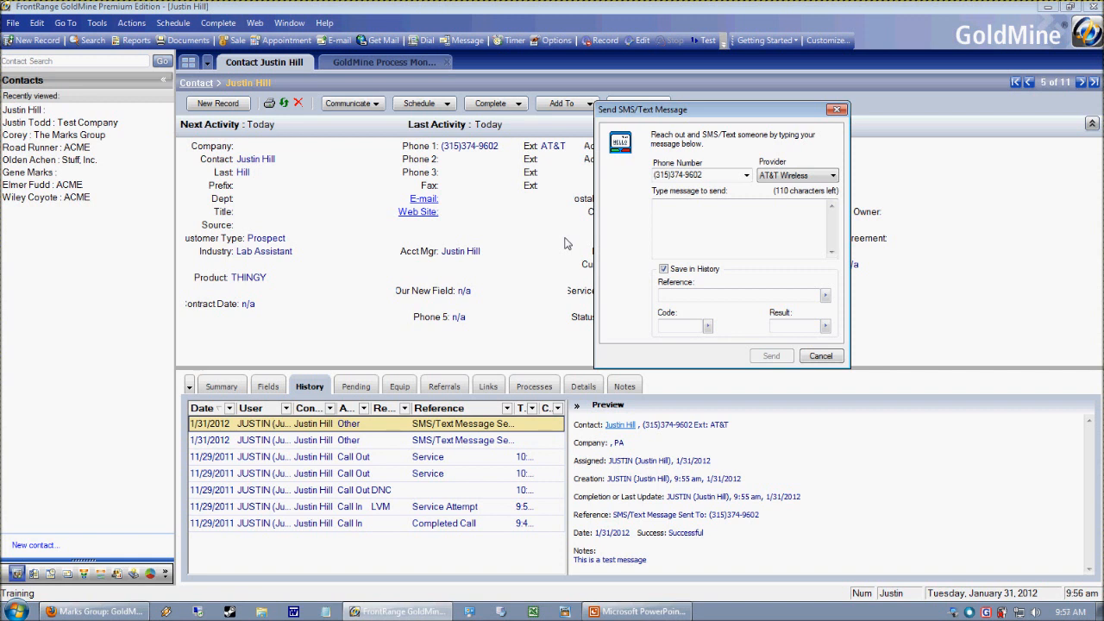
click(824, 356)
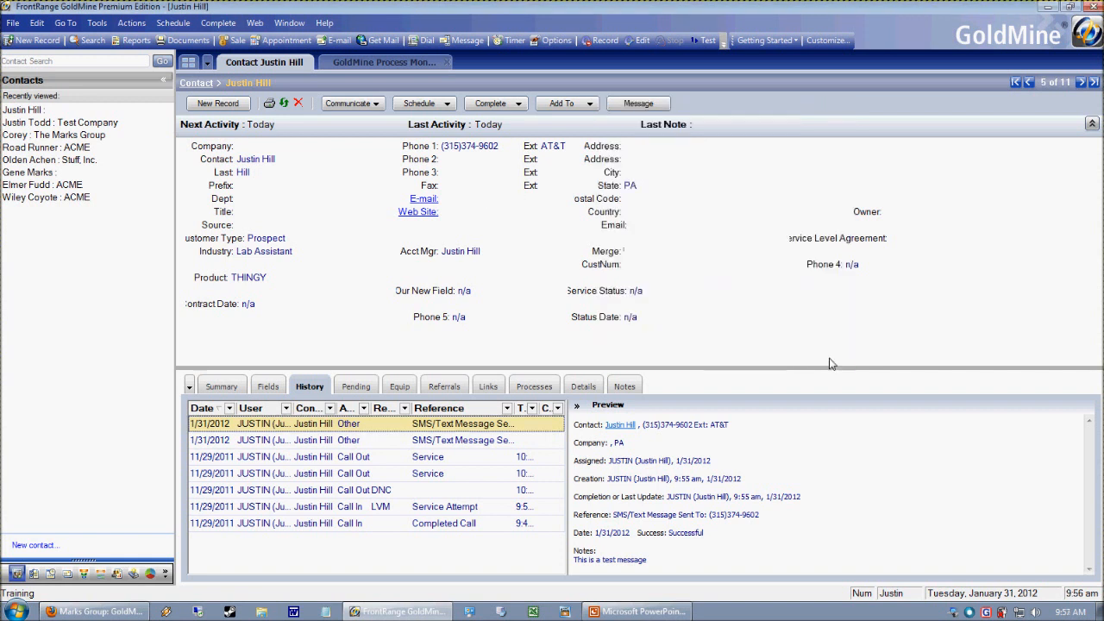
- Set the contact's company to The Marks Group
click(270, 151)
text(The Marks Group)
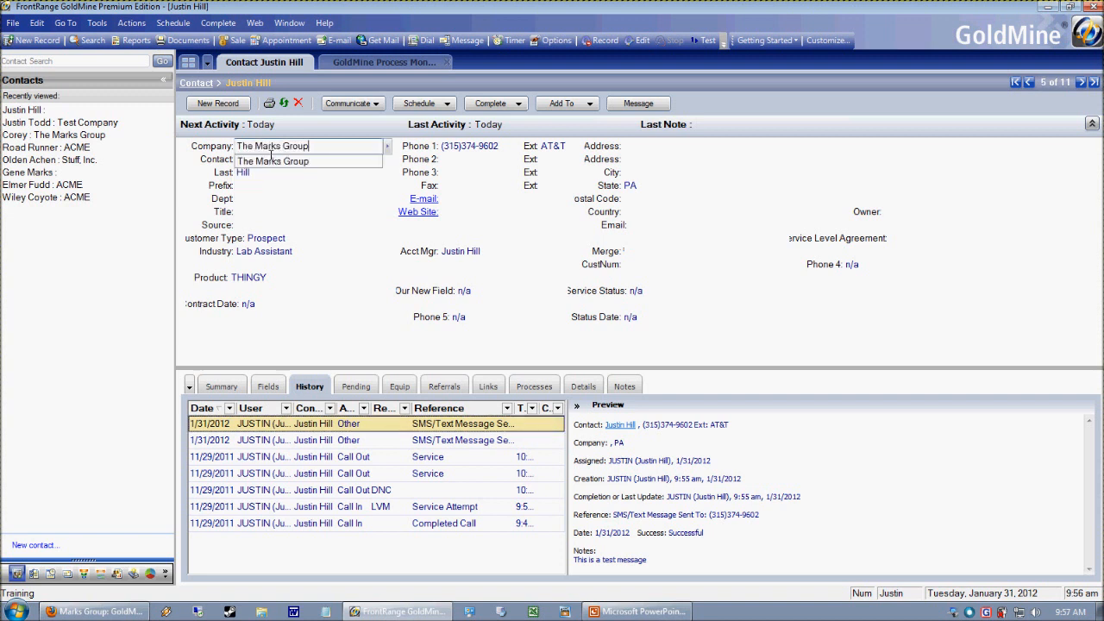
key(Return)
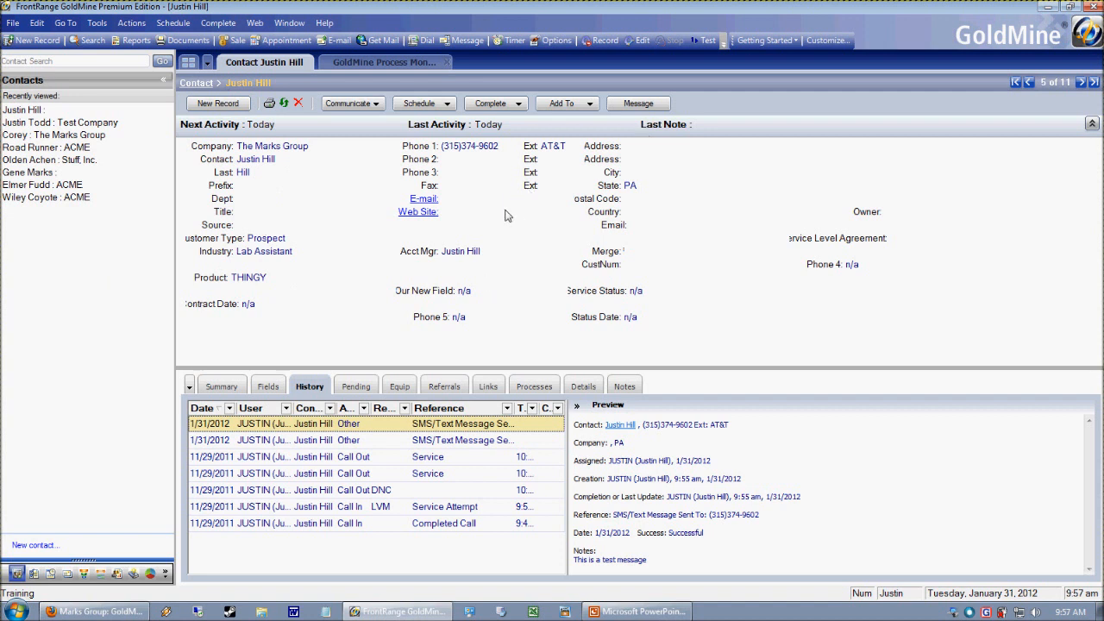
- Draft the SMS "Driving directions" to the contact, keeping AT&T Wireless after checking the list of providers
click(136, 25)
mouse_move(176, 166)
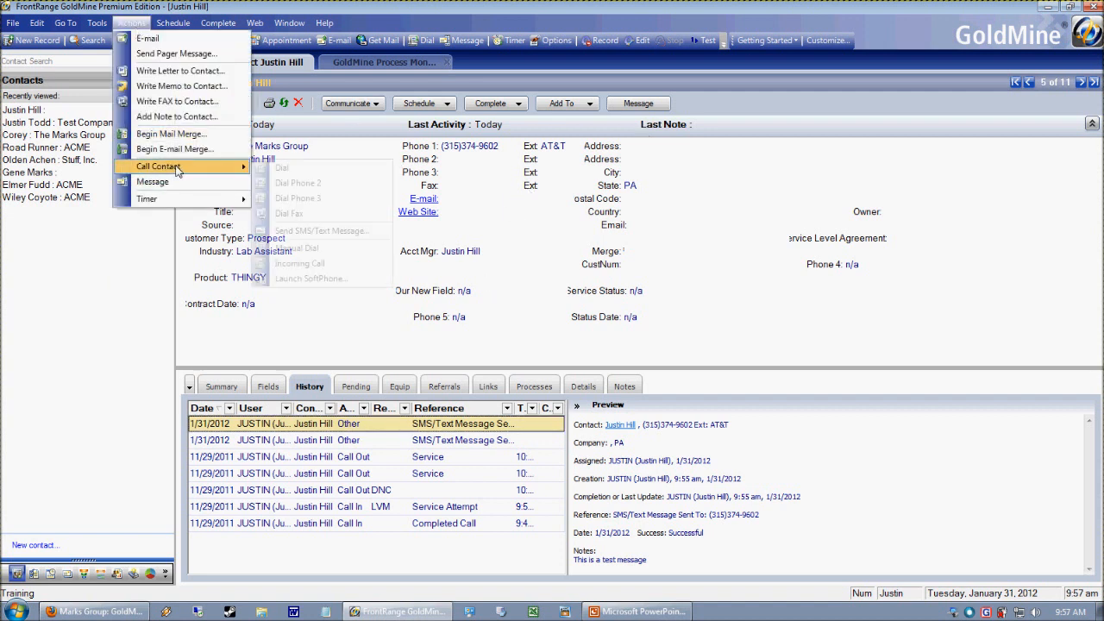
click(336, 230)
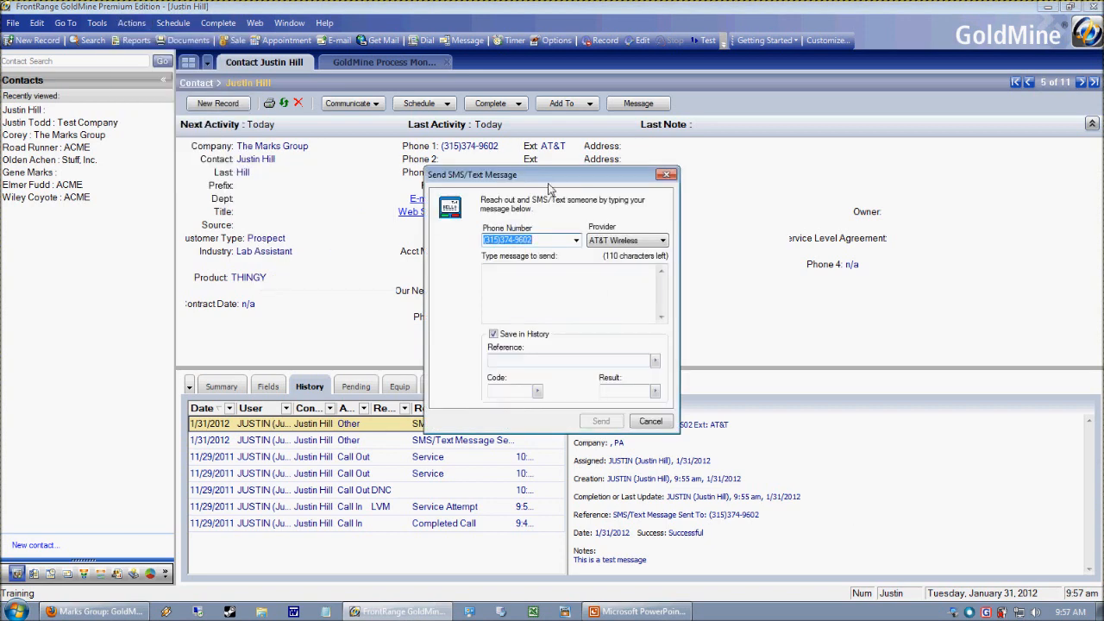
click(710, 314)
text(Driving directions)
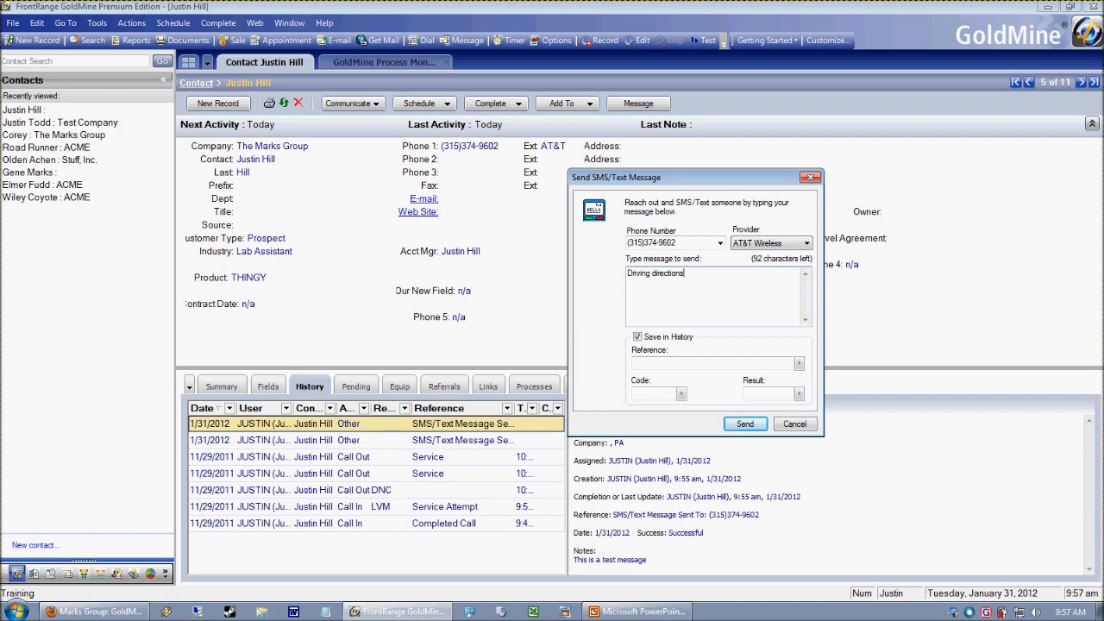
click(810, 244)
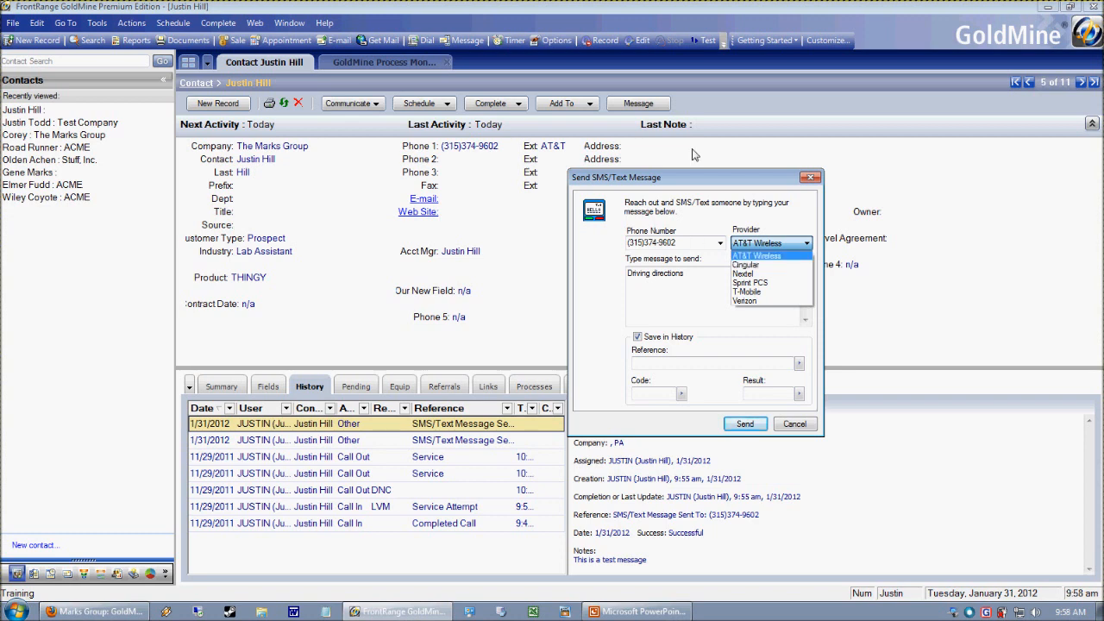
click(688, 298)
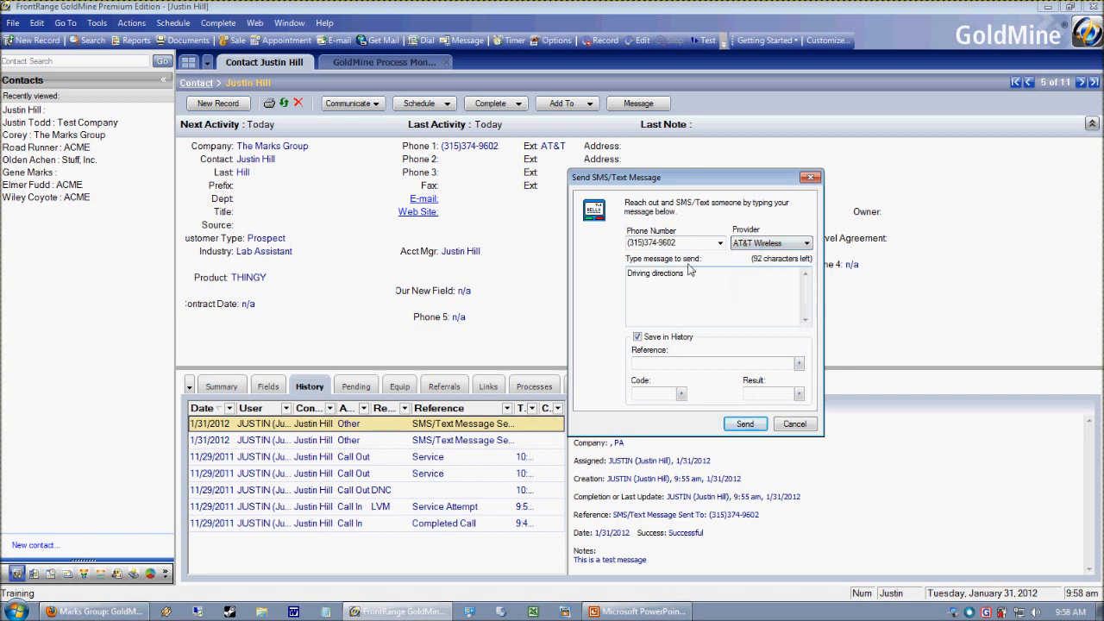
- Switch to PowerPoint and show the "WELCOME! GoldMine Tips and Tricks" slide
key(alt+Tab)
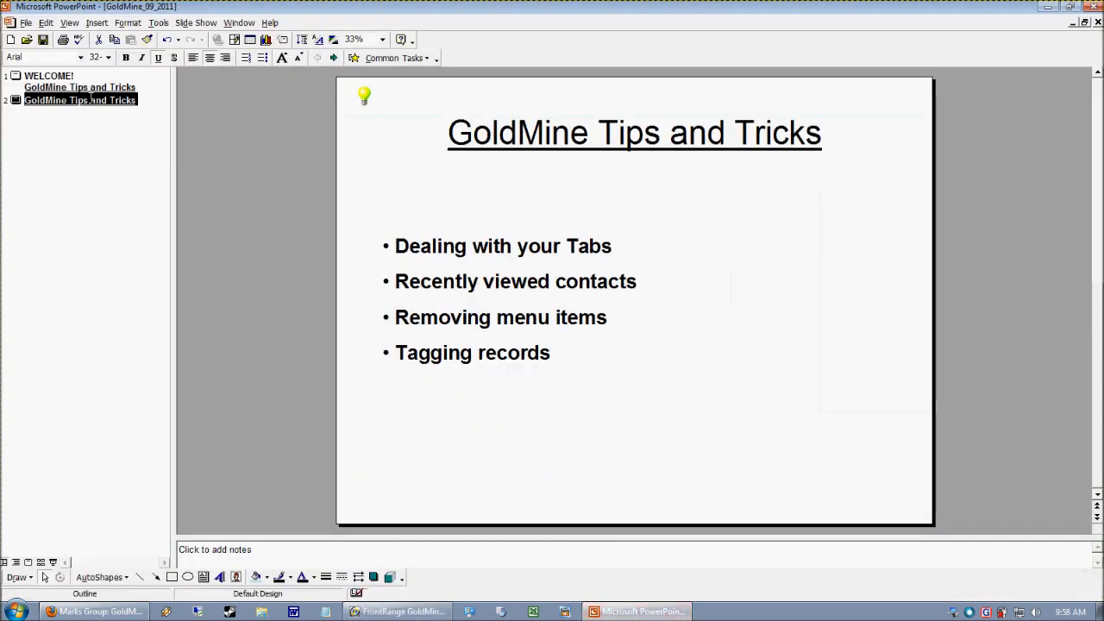
click(15, 76)
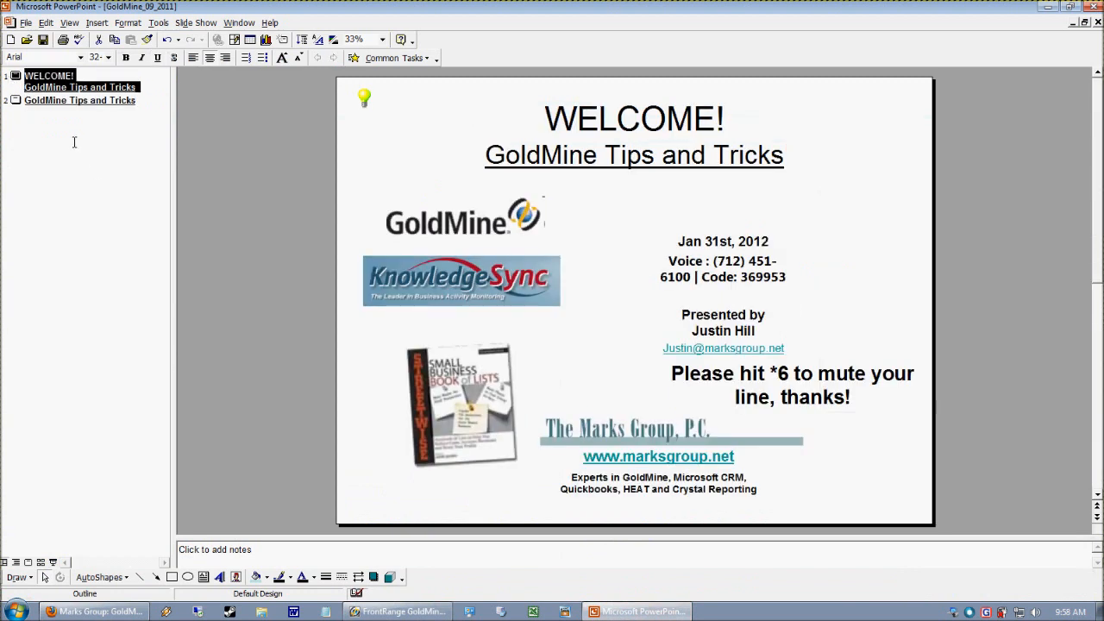